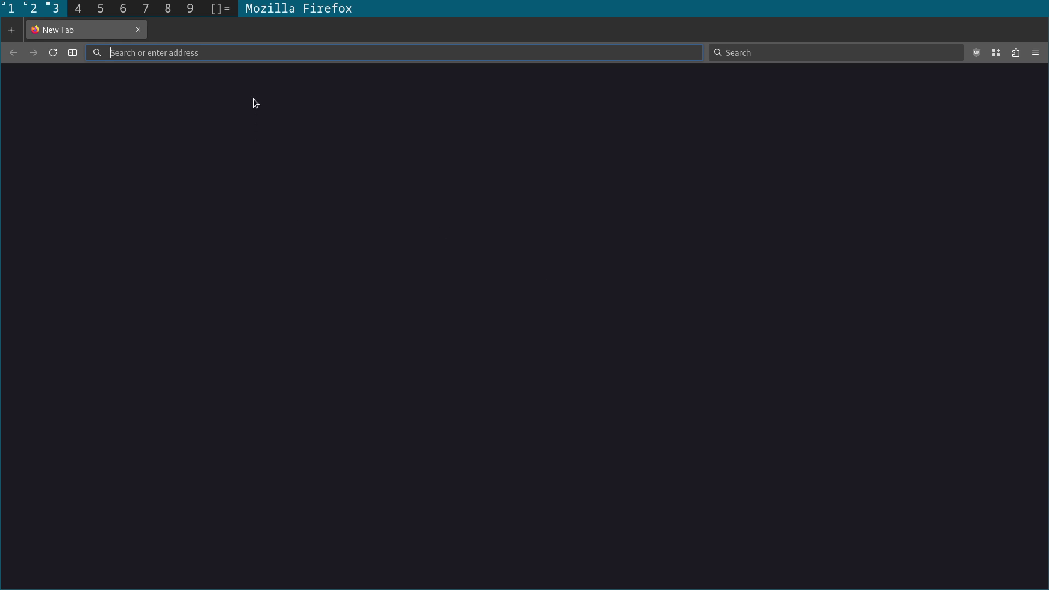
Step: In about:config, filter for 'sideba' and set sidebar.revamp and sidebar.verticalTabs to true
type("about:")
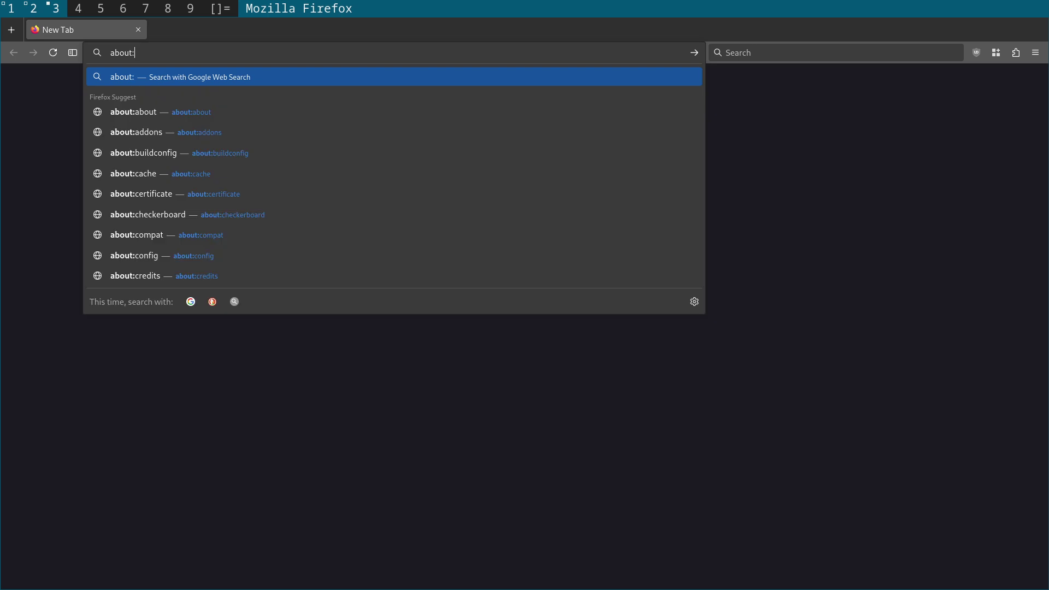
type("config")
key("Return")
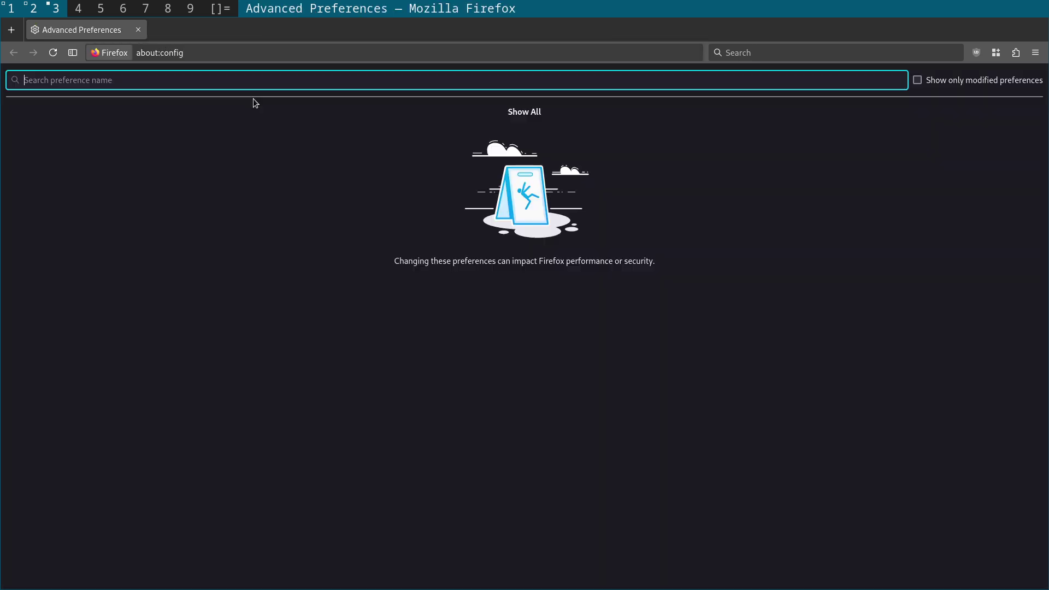
type("sidebar")
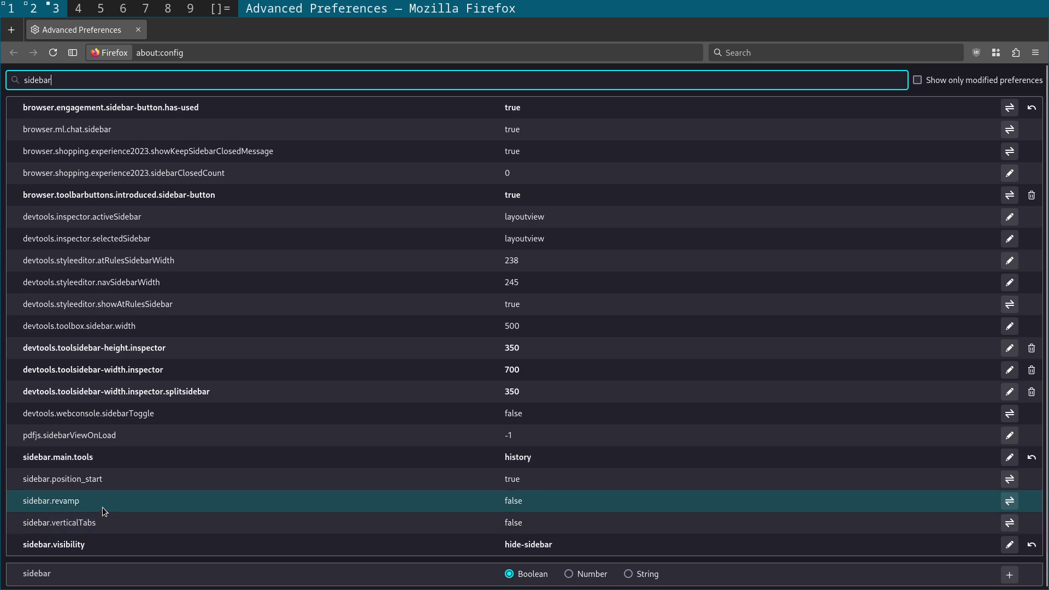
double_click(530, 502)
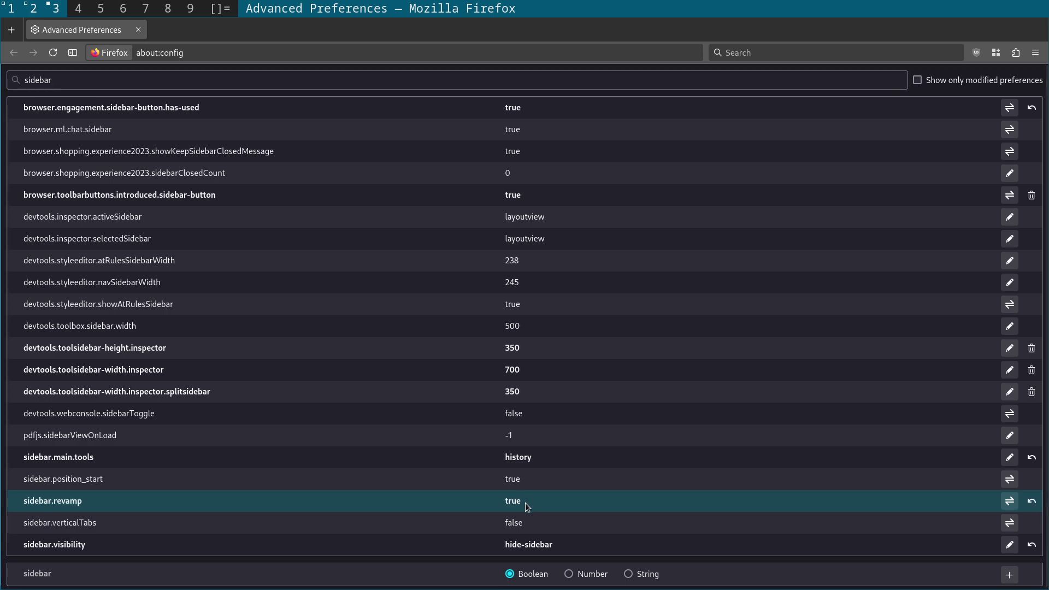
double_click(524, 526)
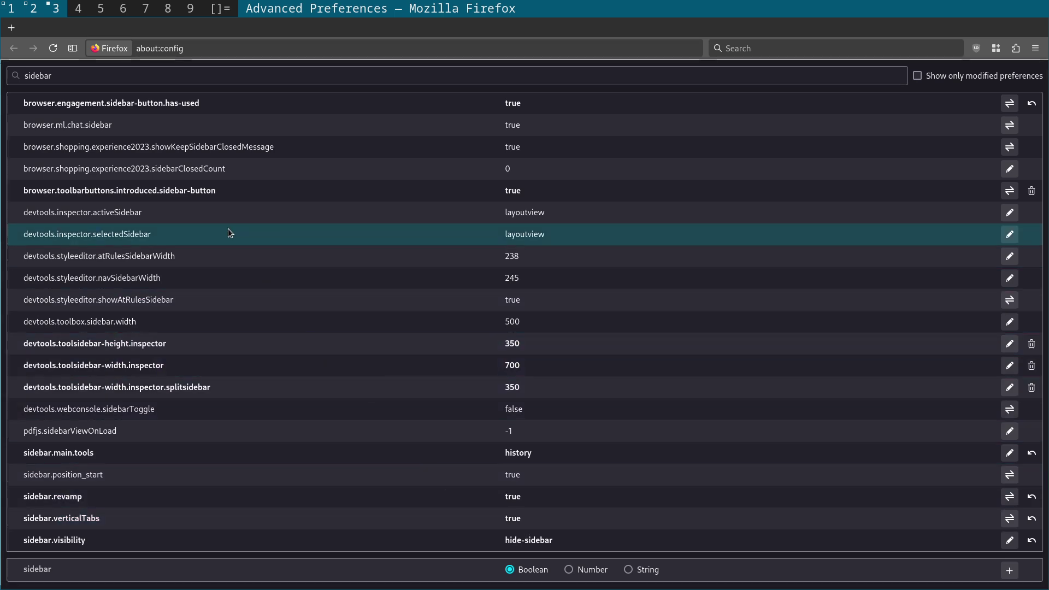
Step: Show the sidebar and set it to Show on the right in Customize sidebar
left_click(73, 49)
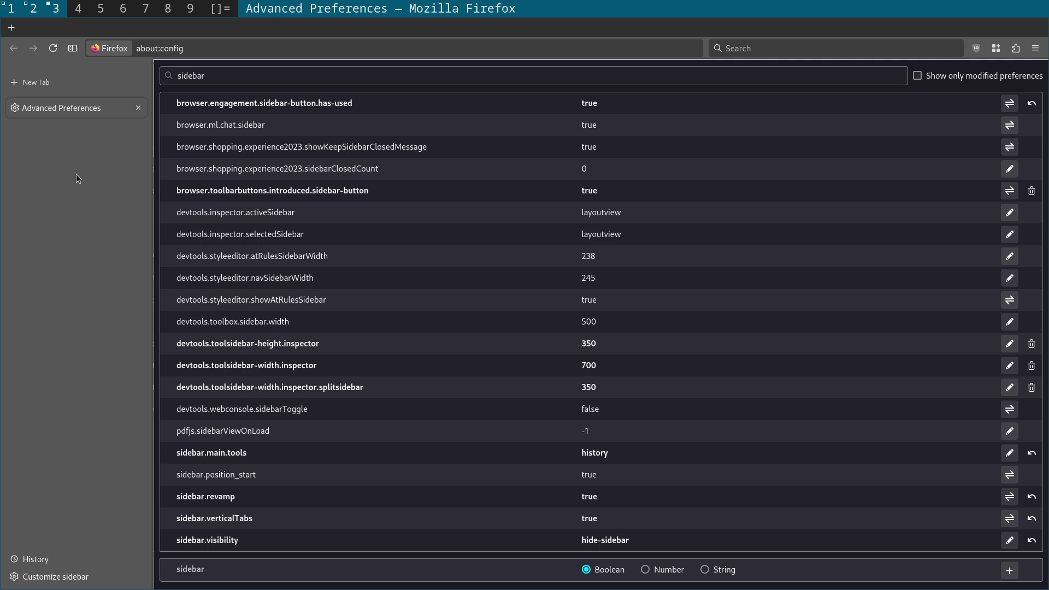
left_click(68, 577)
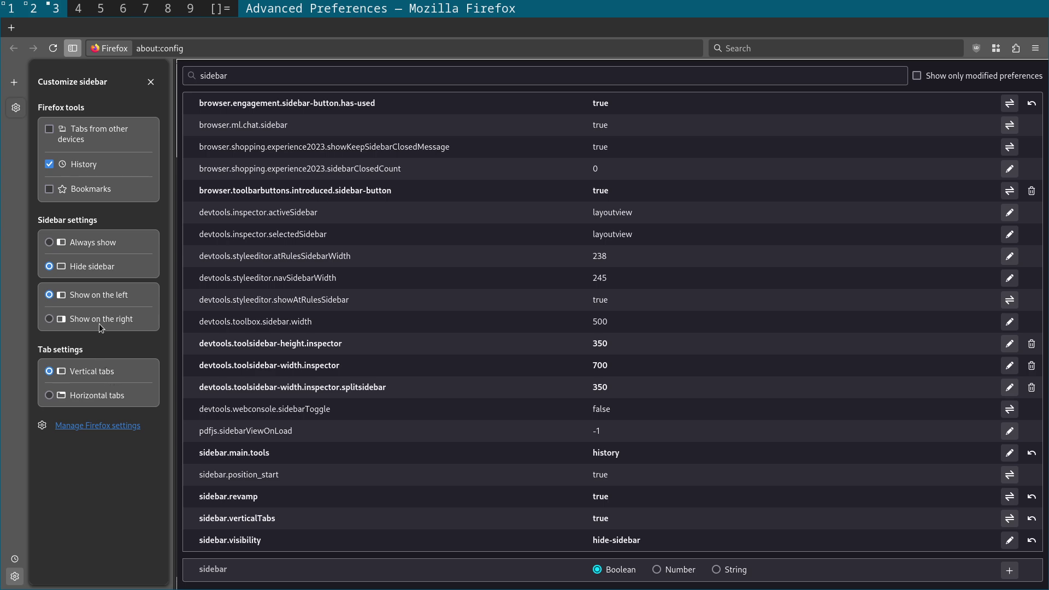
left_click(49, 319)
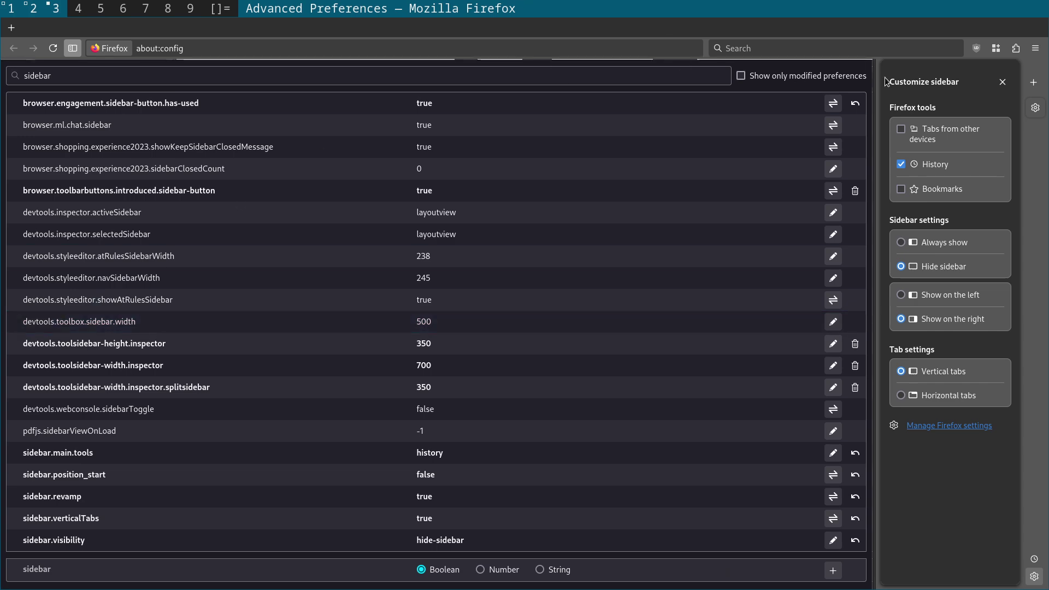
left_click(1005, 82)
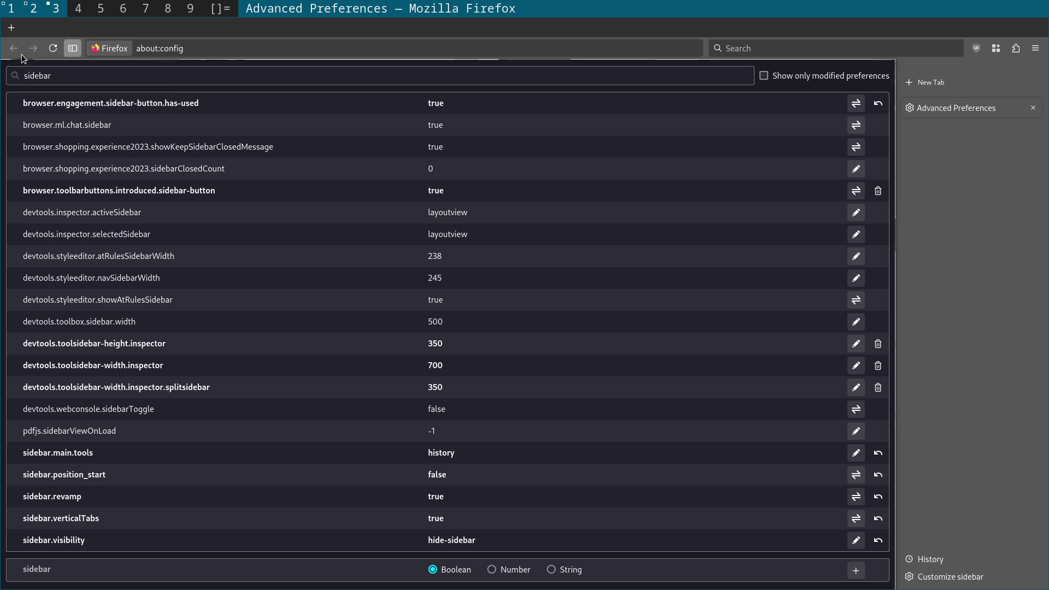
Step: Open a new empty tab, then enter and leave Customize Toolbar mode without changes
left_click(11, 27)
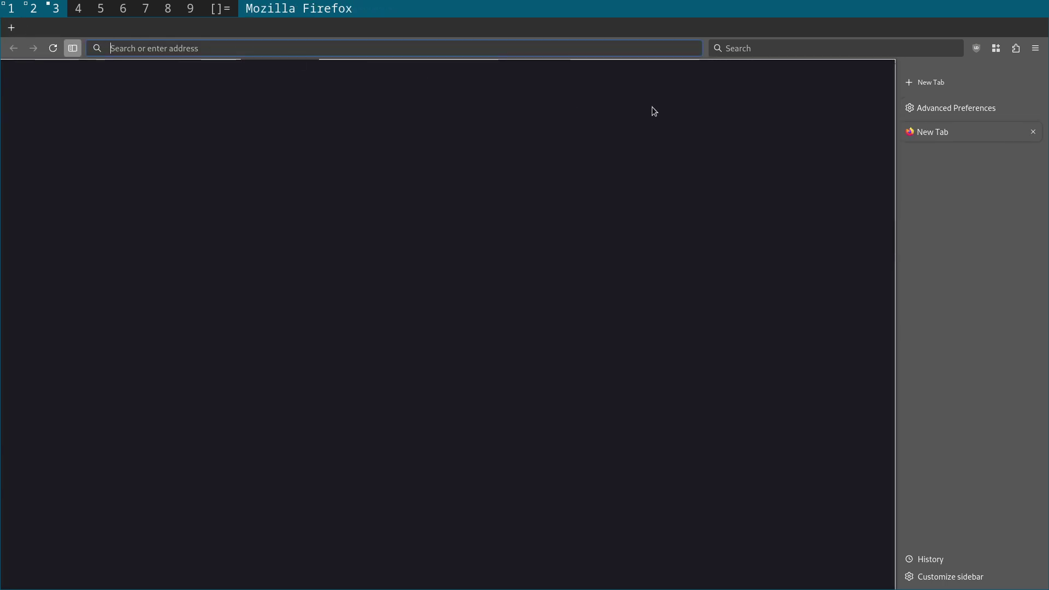
mouse_move(957, 113)
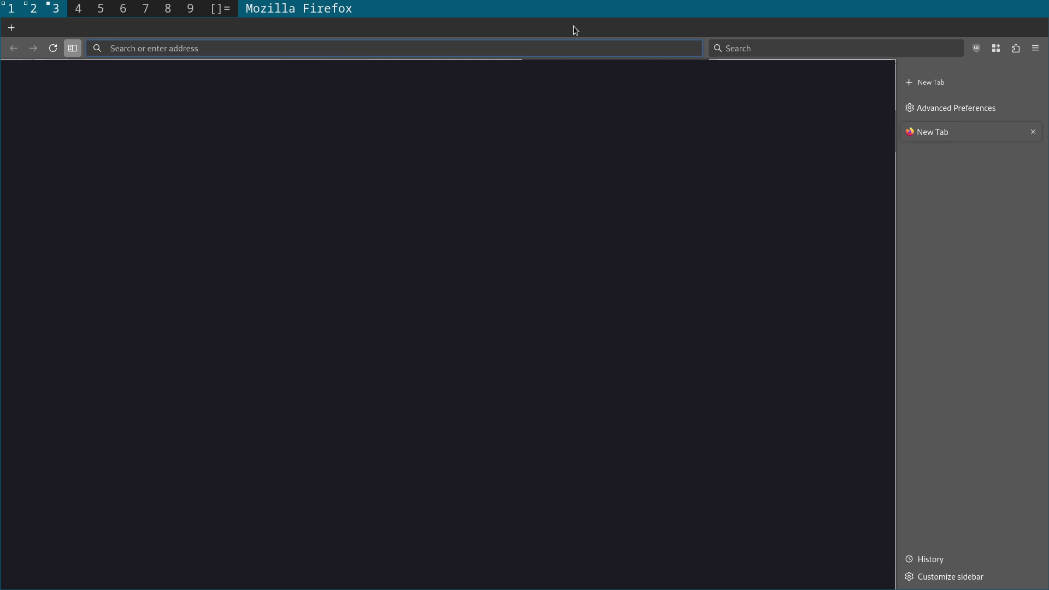
right_click(163, 25)
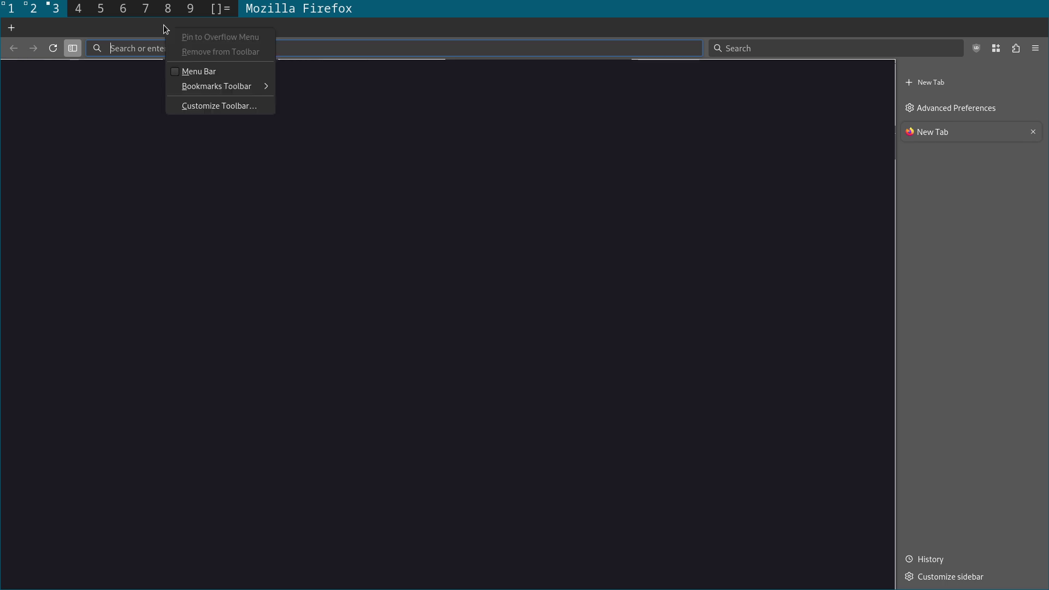
left_click(241, 107)
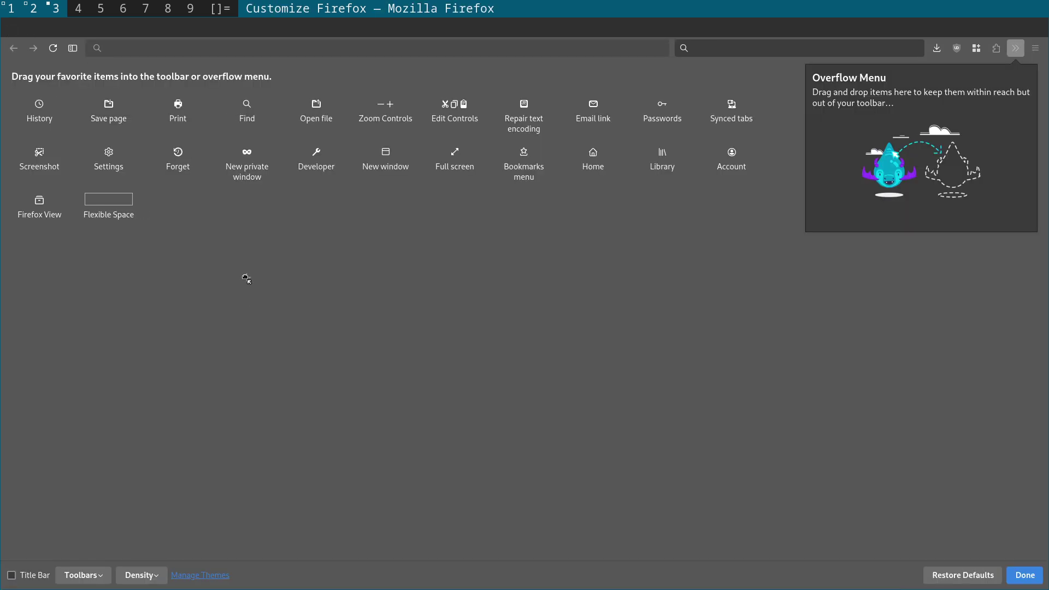
left_click(1028, 575)
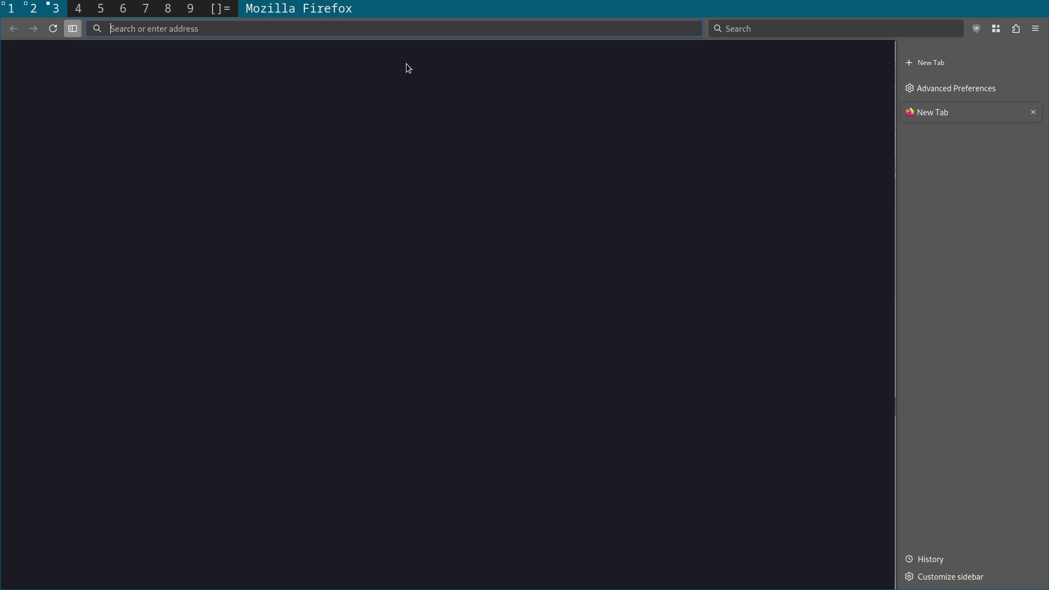
Step: Web-search 'freebsd forum' and go to The FreeBSD Forums site
left_click(765, 30)
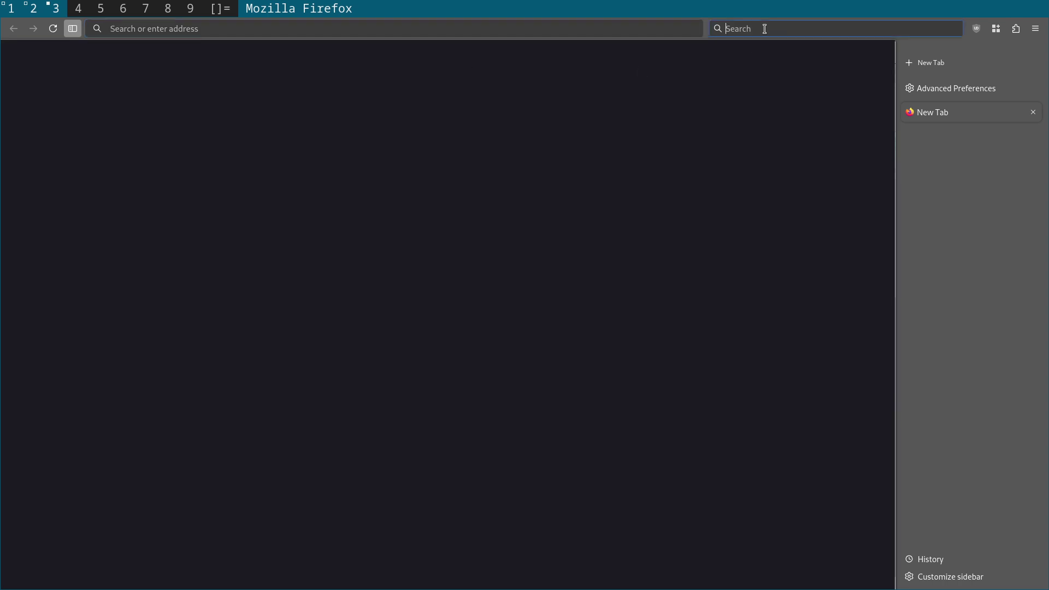
type("freebsd foru")
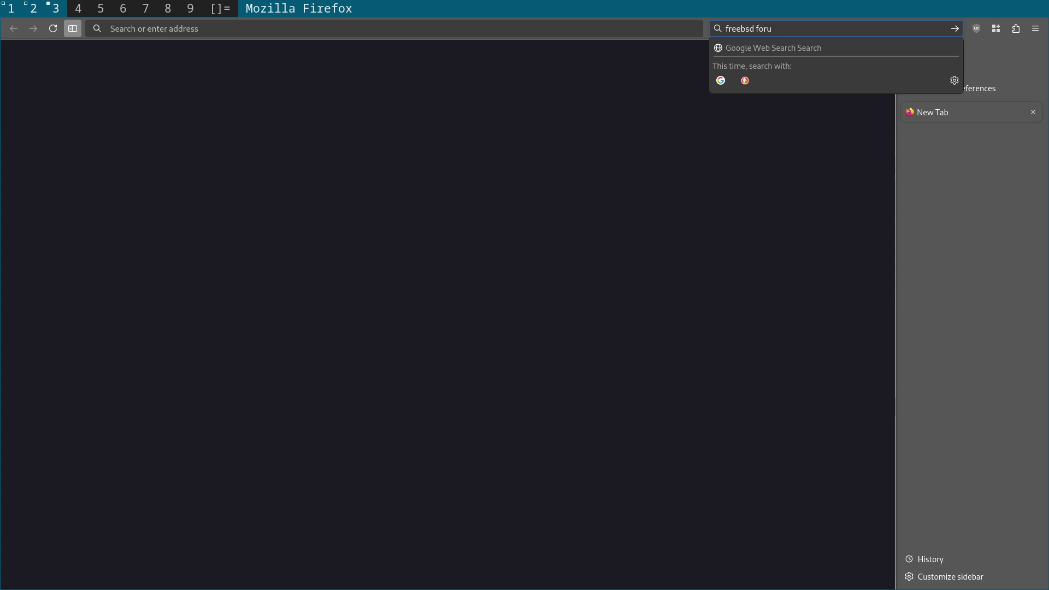
type("m")
key("Return")
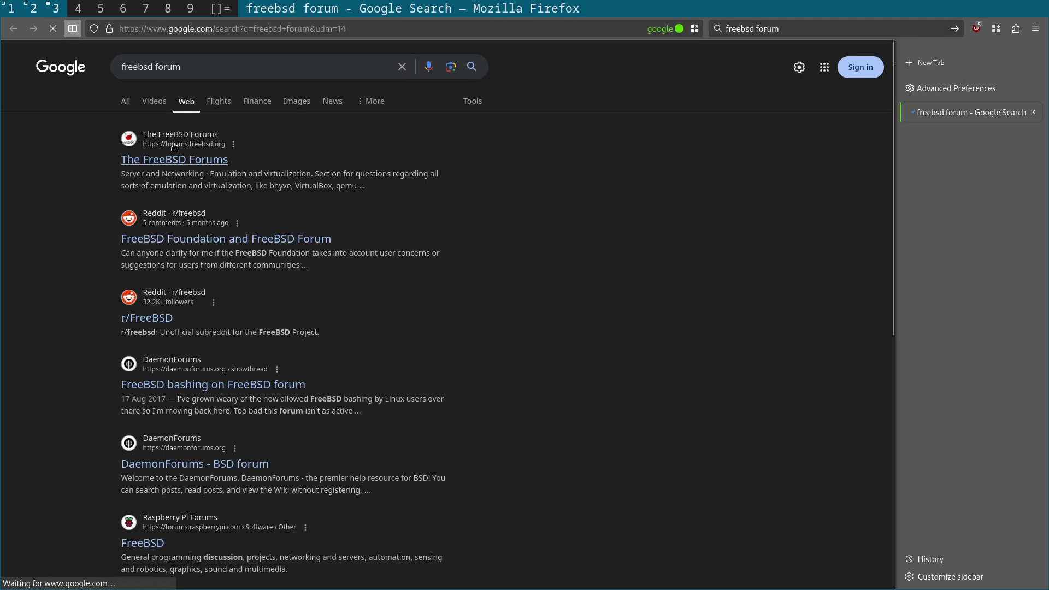
left_click(175, 147)
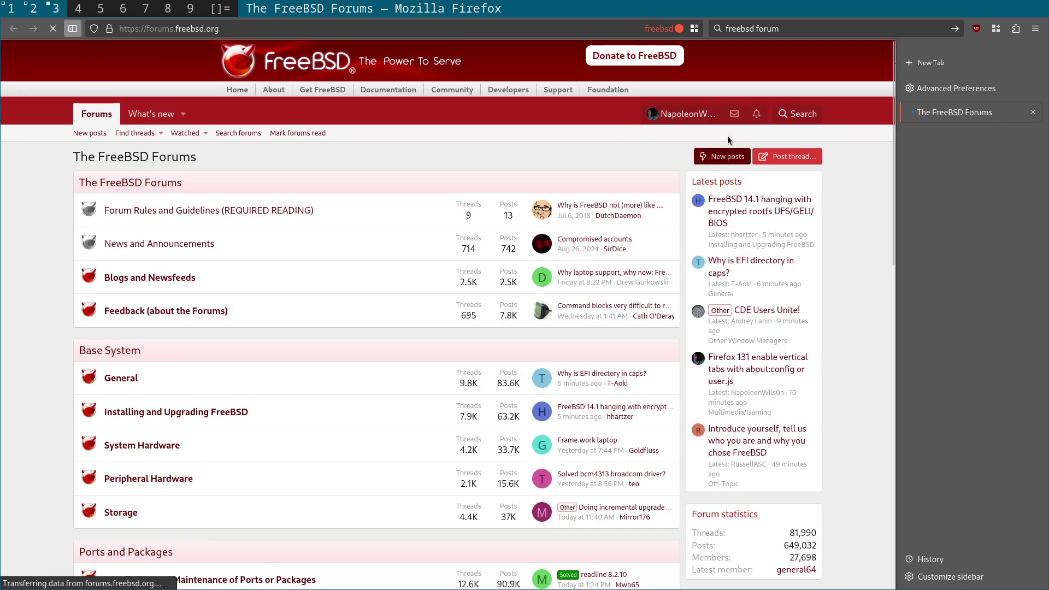
Step: Open the Firefox 131 vertical tabs thread from Latest posts and read through it
left_click(750, 362)
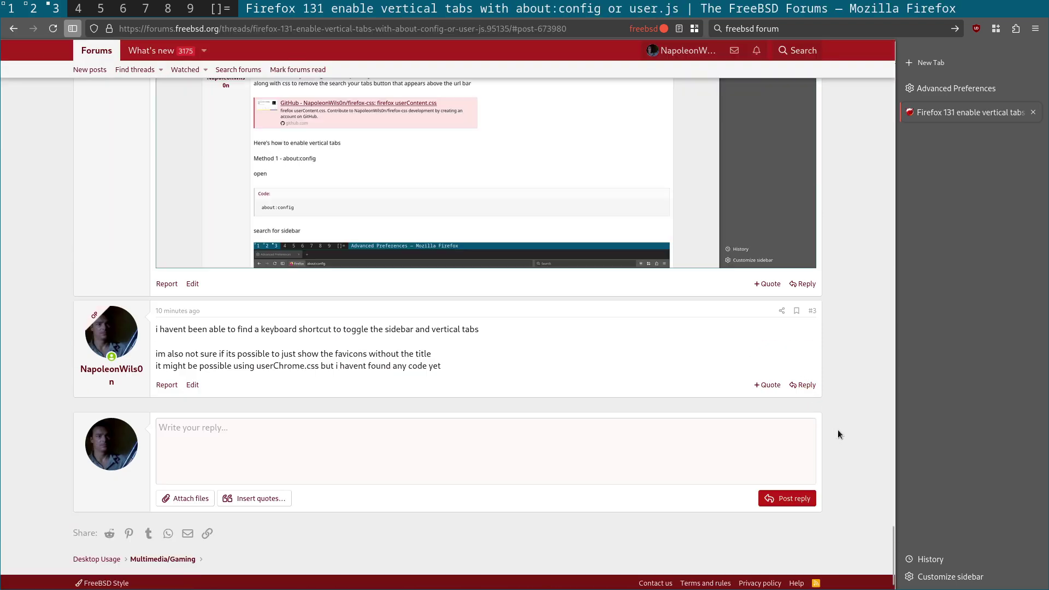
scroll(835, 424, "up", 10)
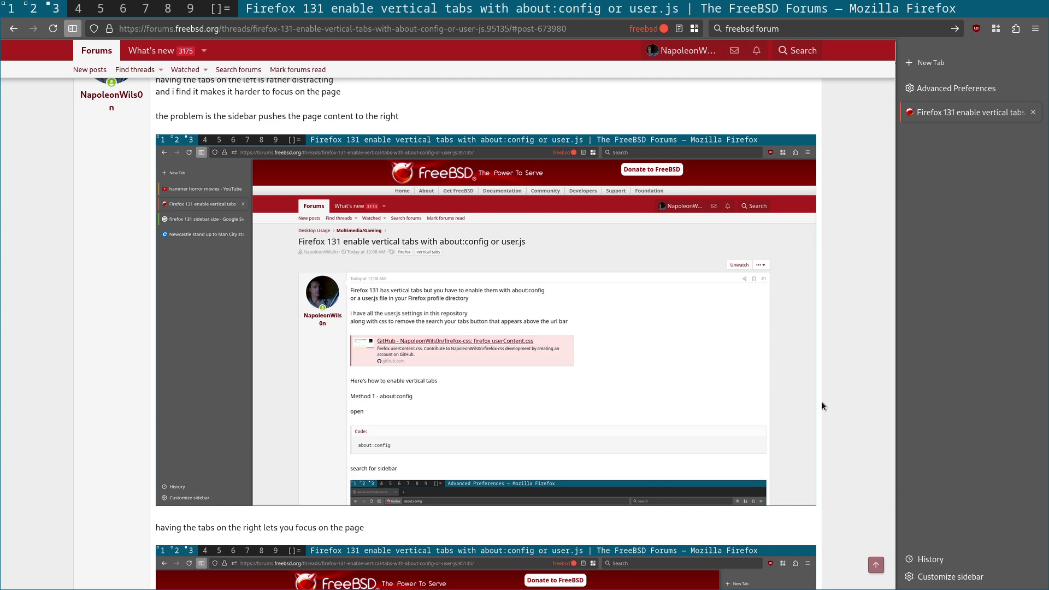
scroll(775, 437, "up", 2)
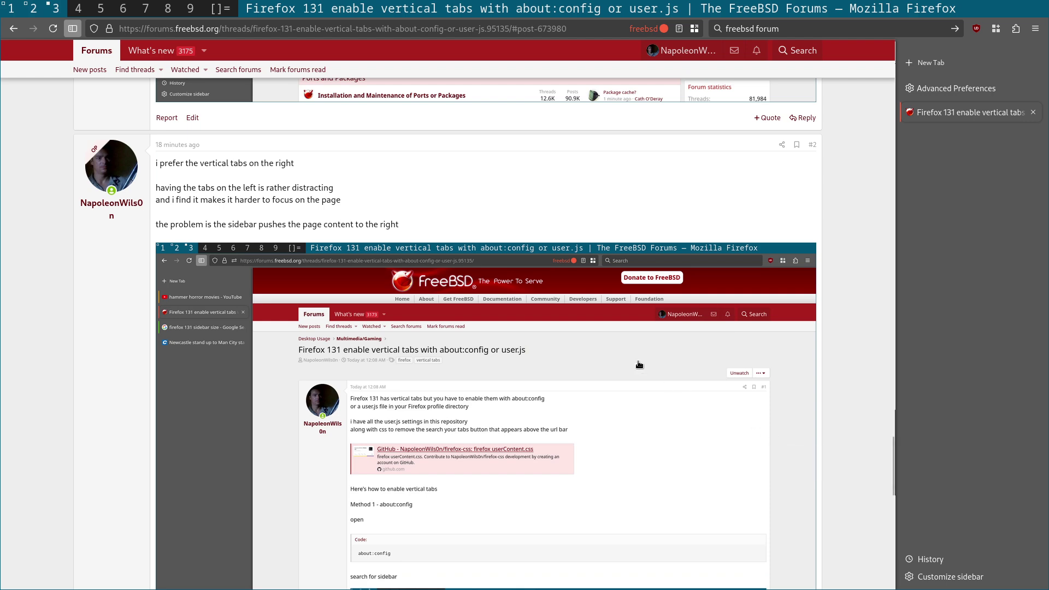
scroll(640, 365, "down", 2)
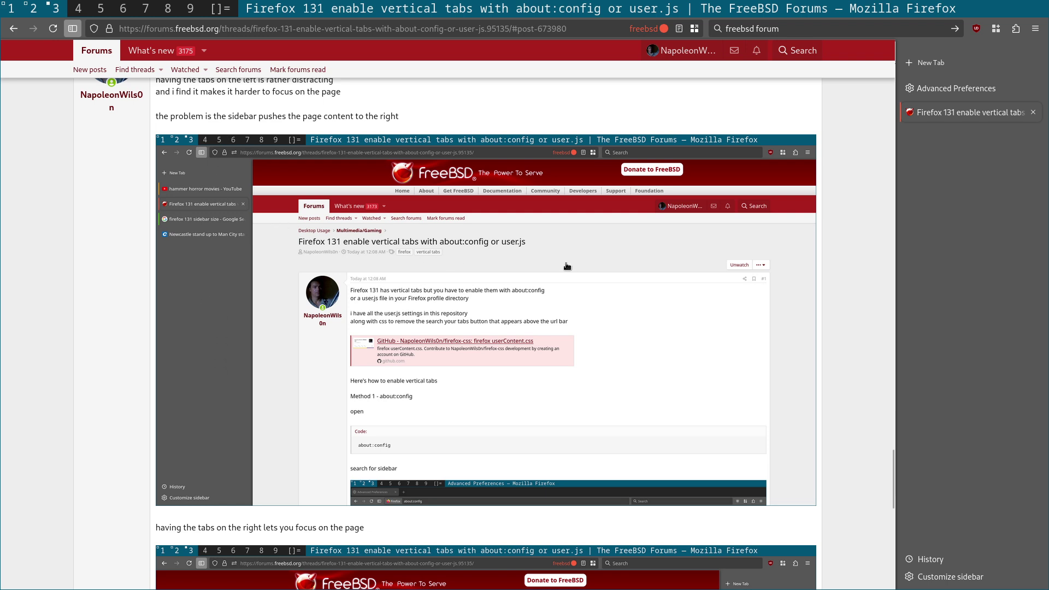
left_click(953, 578)
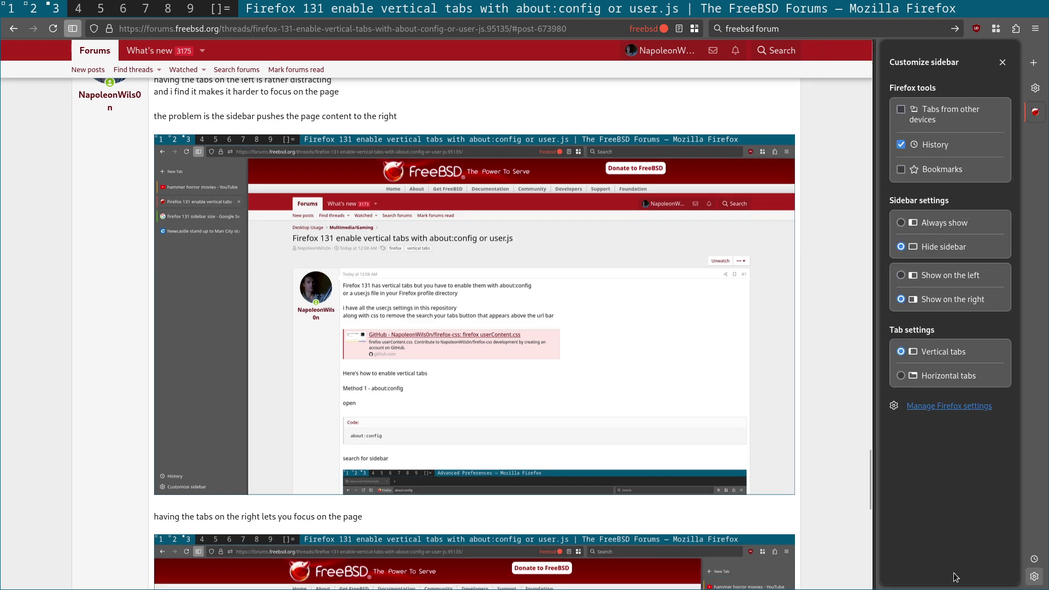
left_click(934, 275)
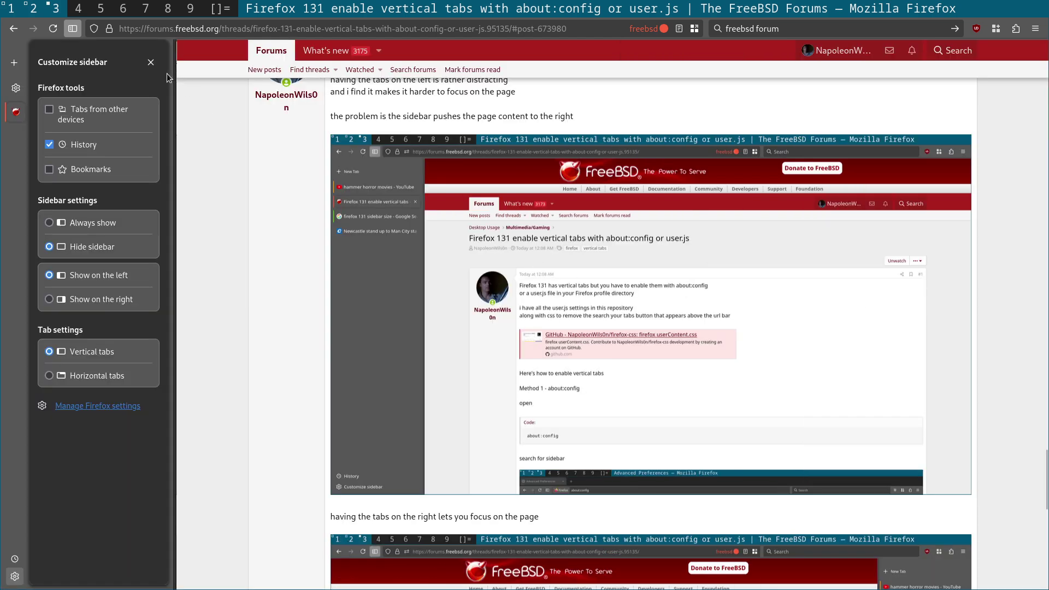
left_click(151, 61)
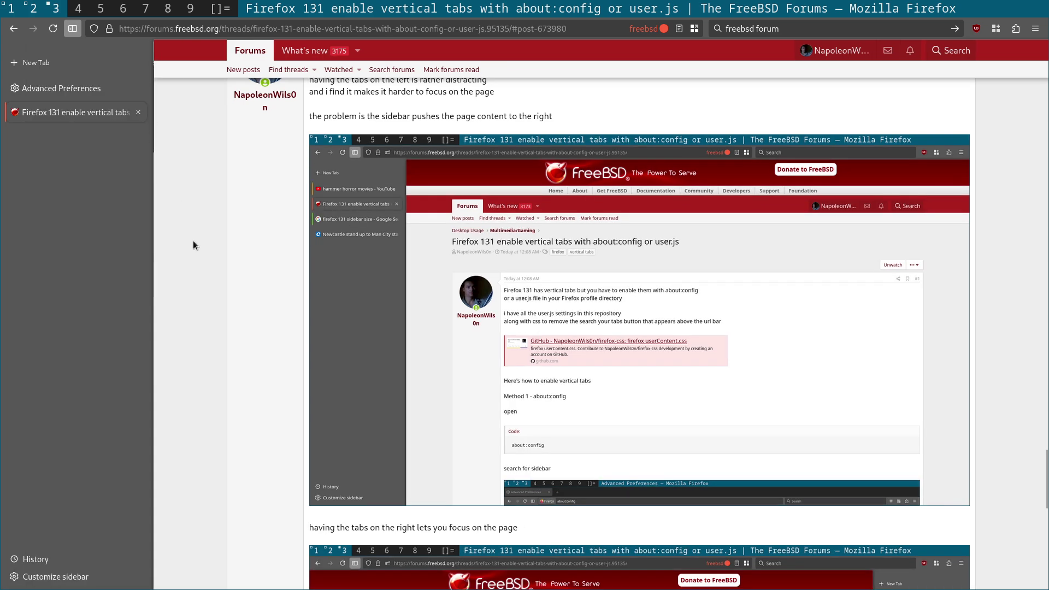
scroll(170, 246, "up", 5)
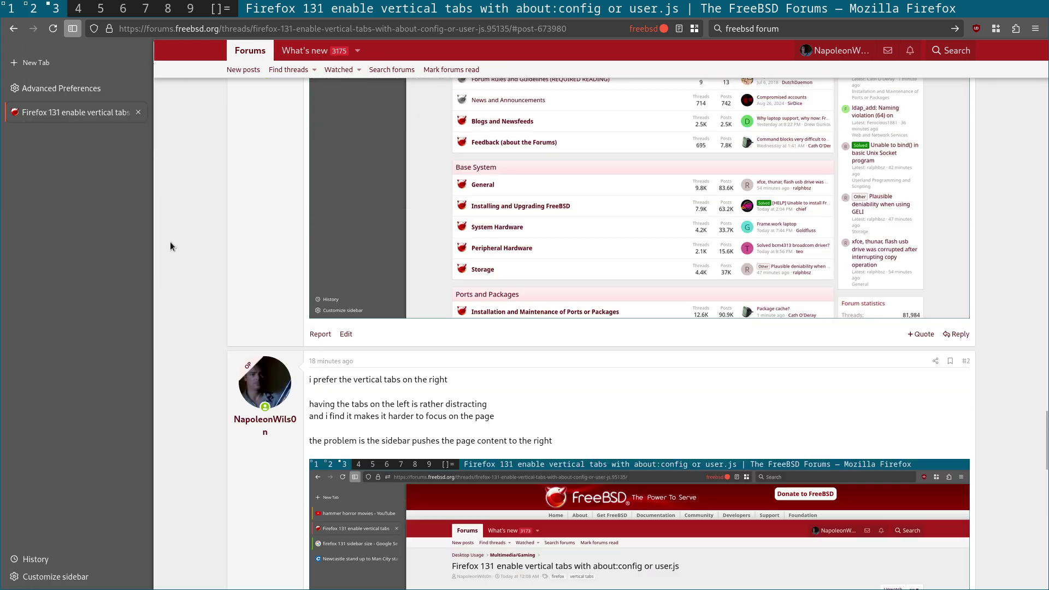
left_click(74, 31)
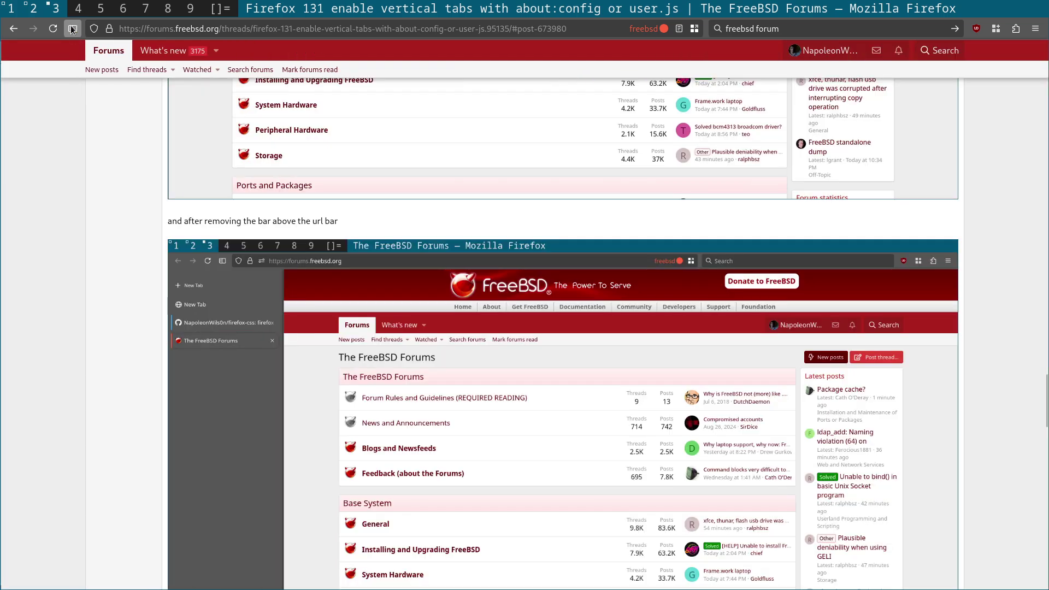
left_click(74, 31)
scroll(197, 249, "down", 8)
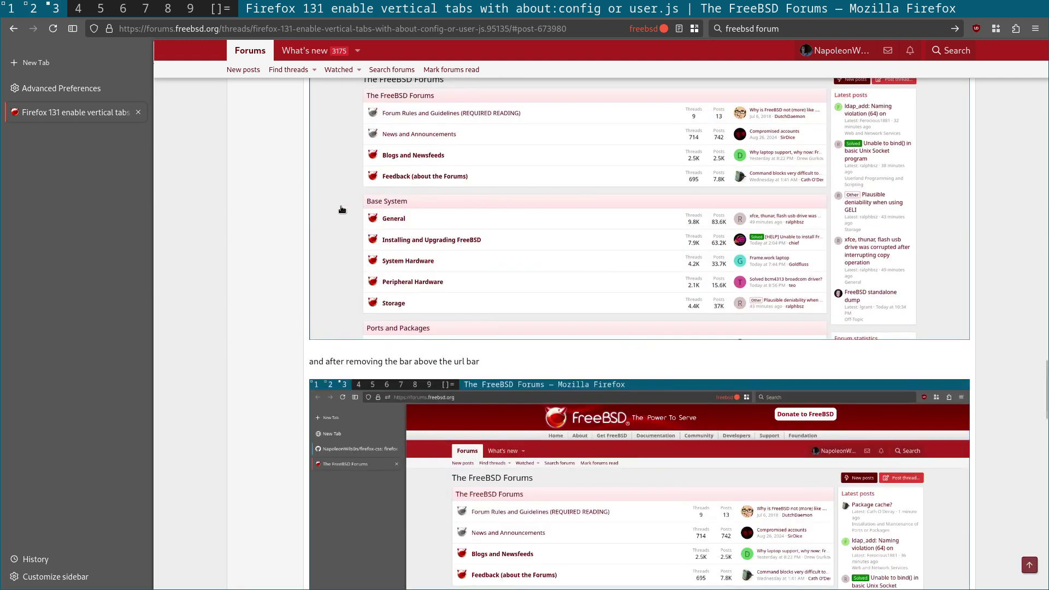
scroll(235, 262, "up", 15)
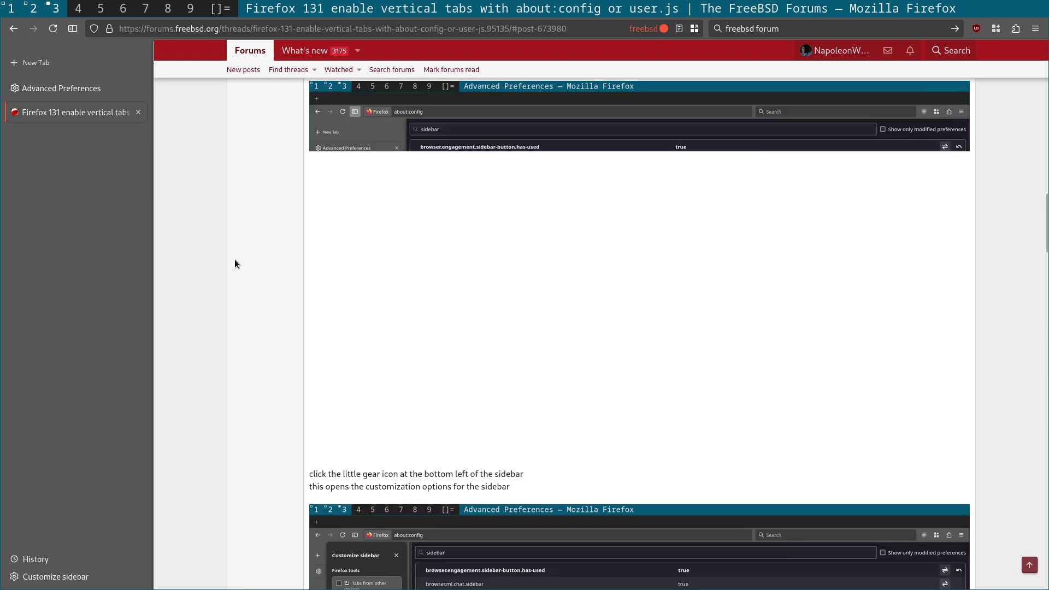
scroll(235, 264, "up", 10)
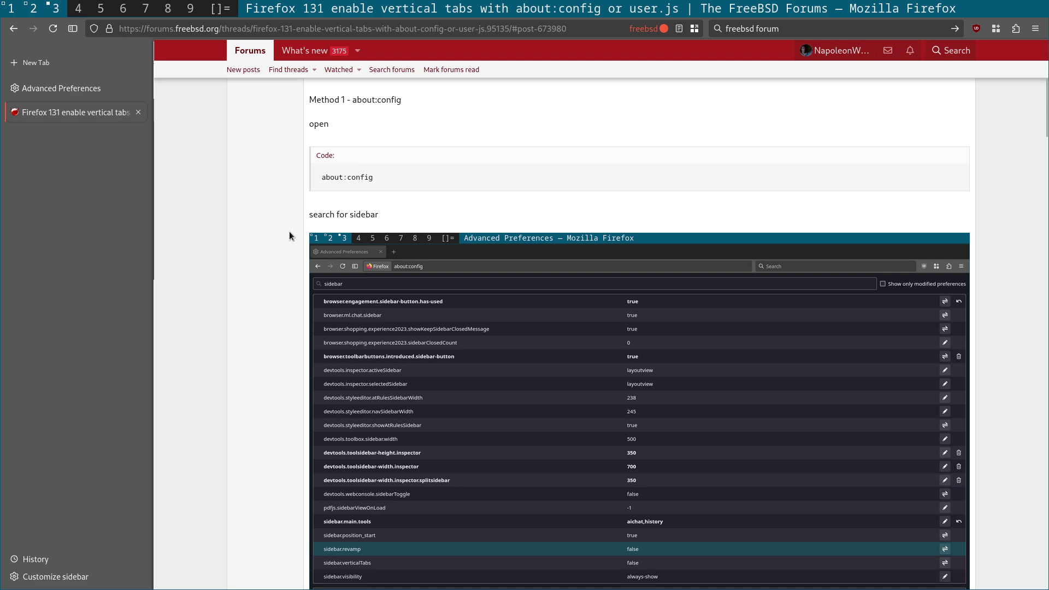
Step: Move the sidebar back to the right with Customize sidebar's Show on the right
left_click(78, 577)
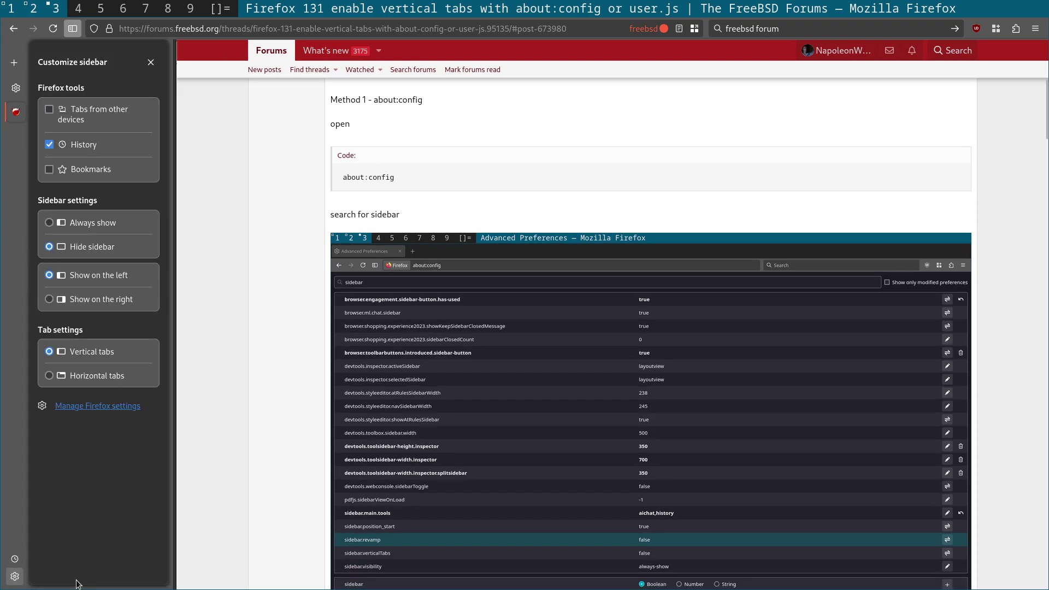
left_click(90, 301)
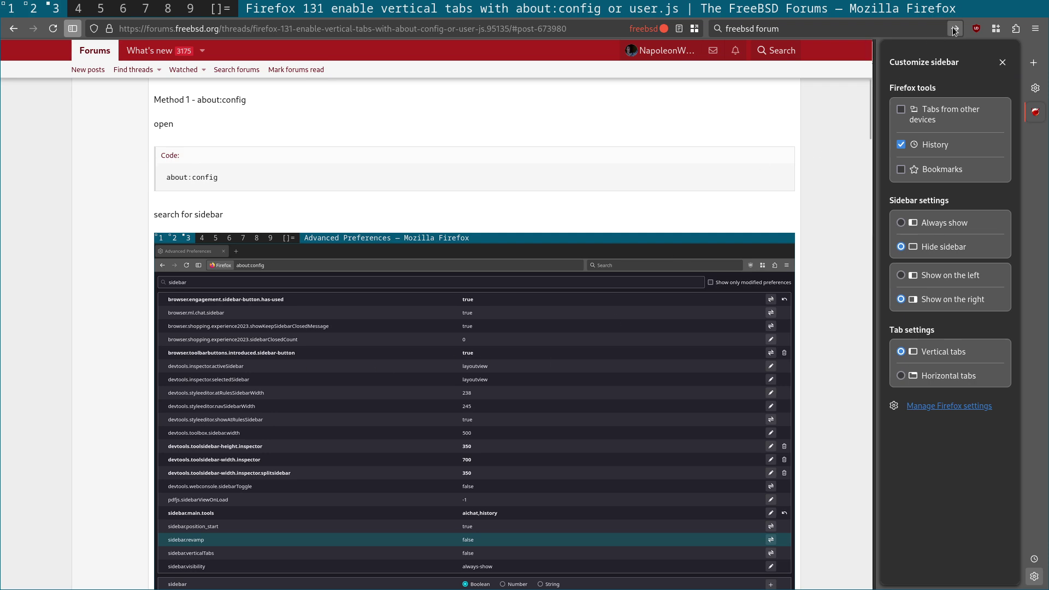
left_click(1003, 62)
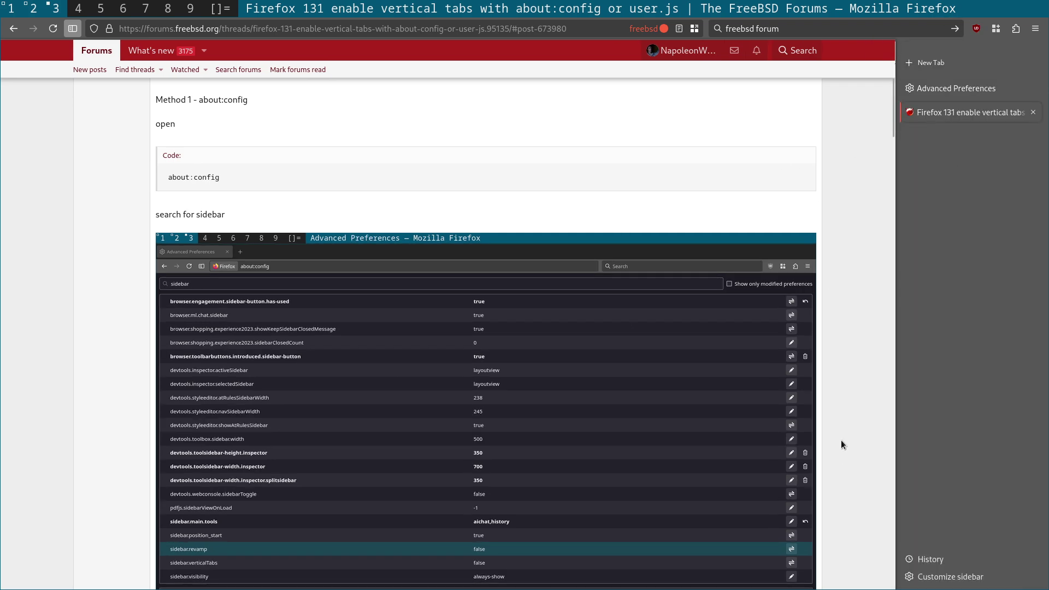
Step: Scroll through the thread's Method 1 instructions
scroll(842, 442, "up", 5)
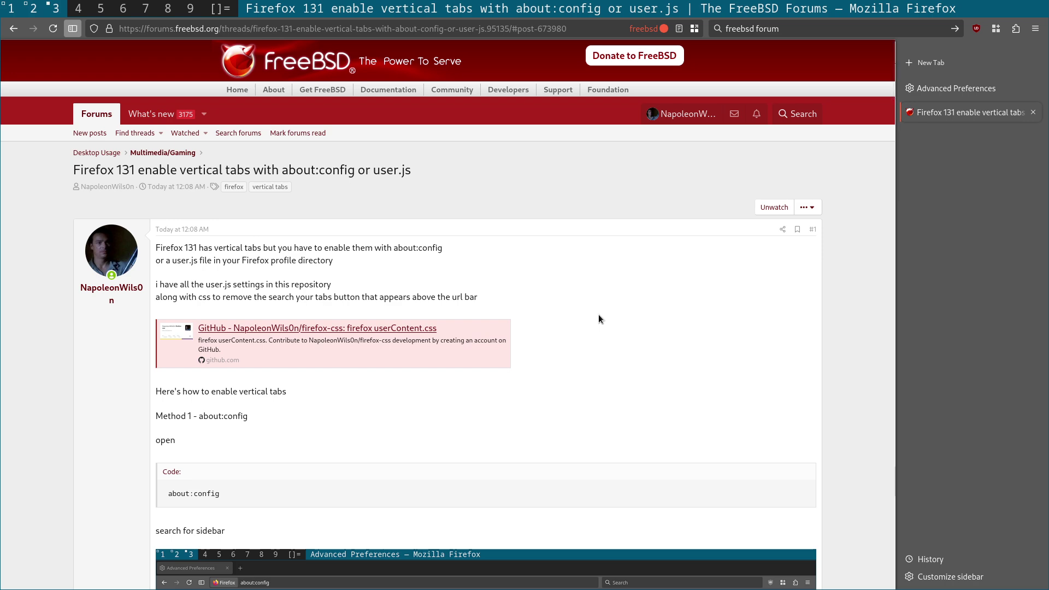
scroll(599, 316, "down", 2)
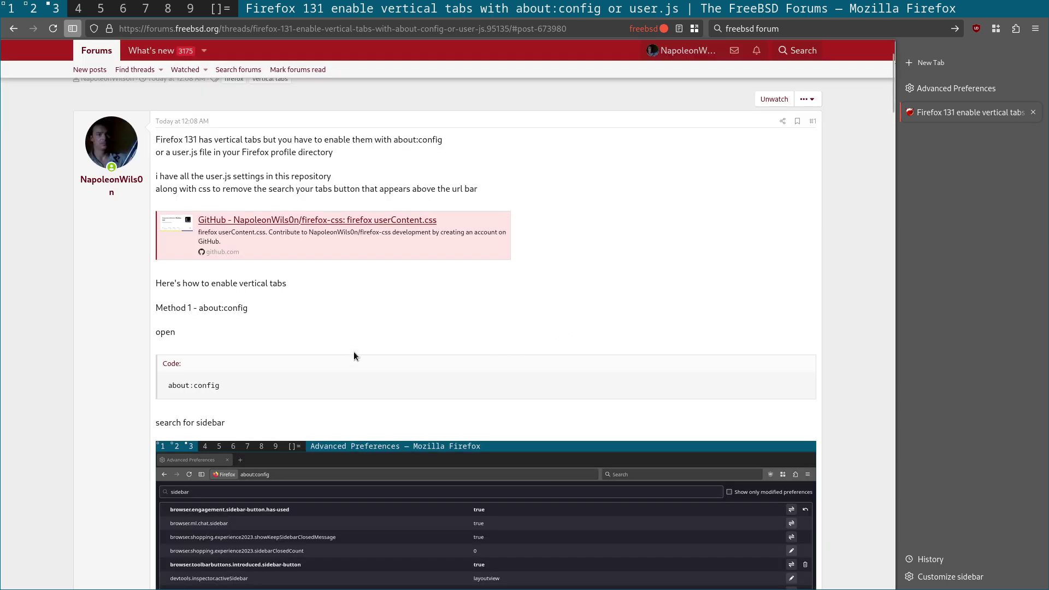
scroll(329, 381, "down", 5)
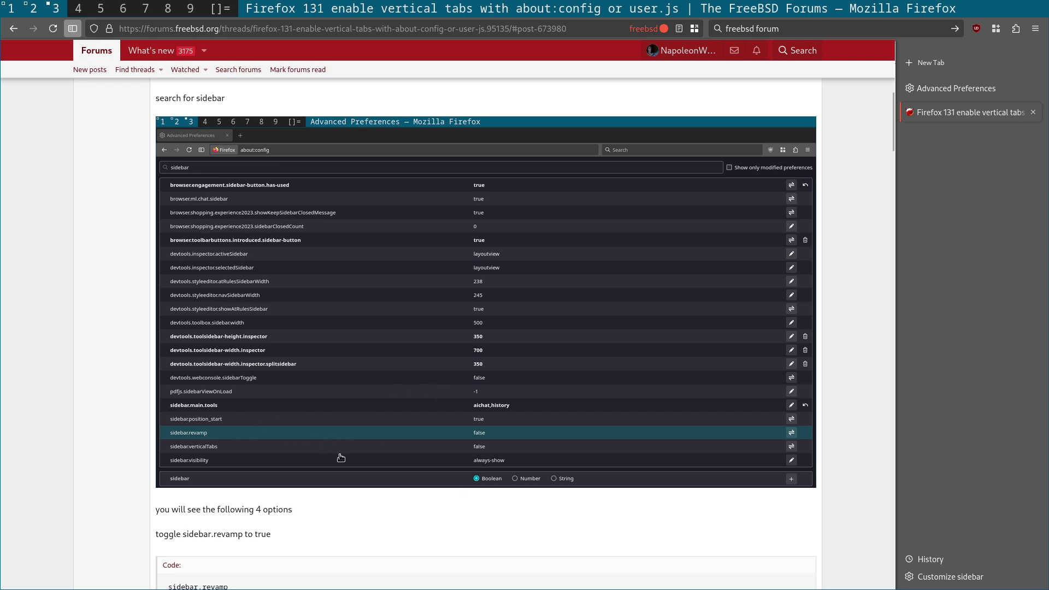
scroll(478, 518, "down", 3)
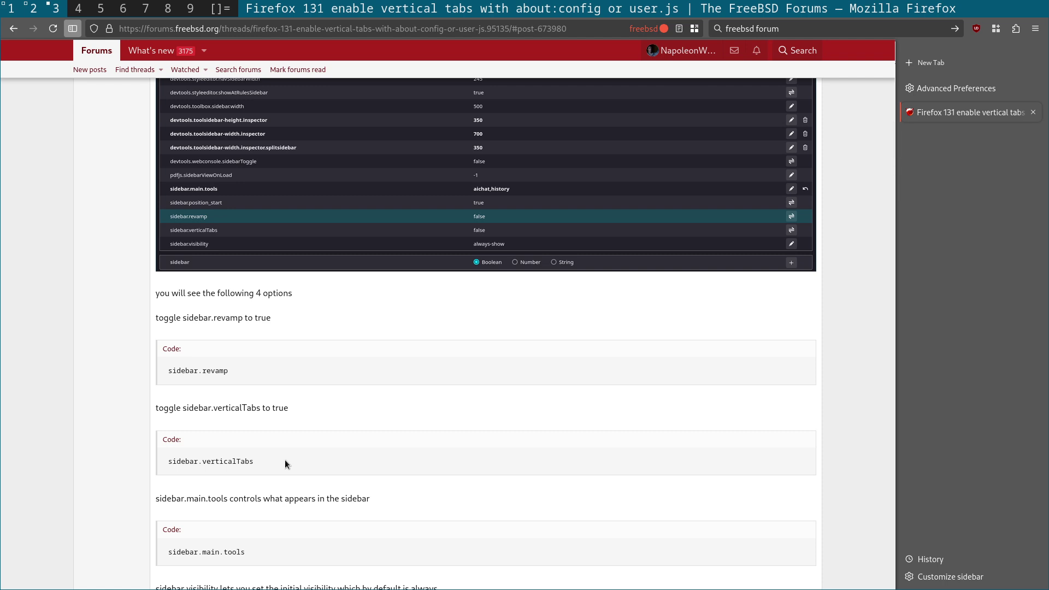
scroll(356, 410, "down", 2)
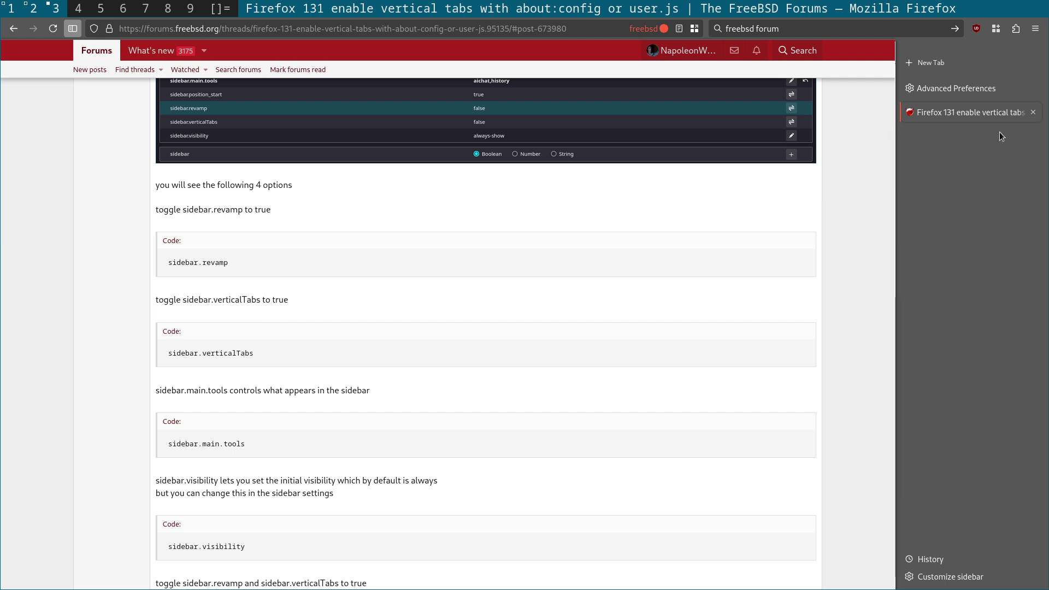
left_click(1033, 33)
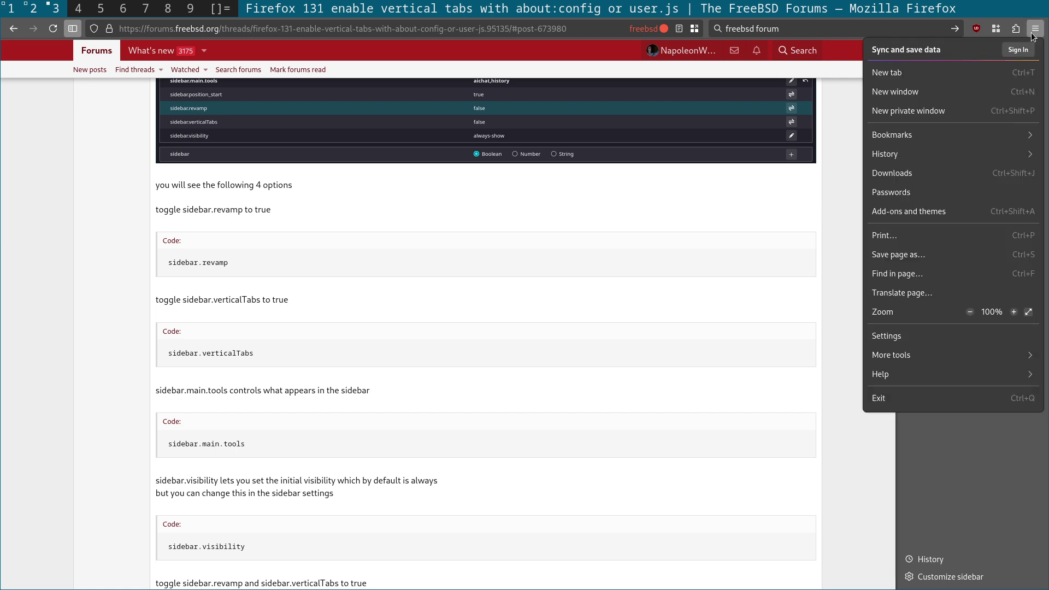
left_click(964, 336)
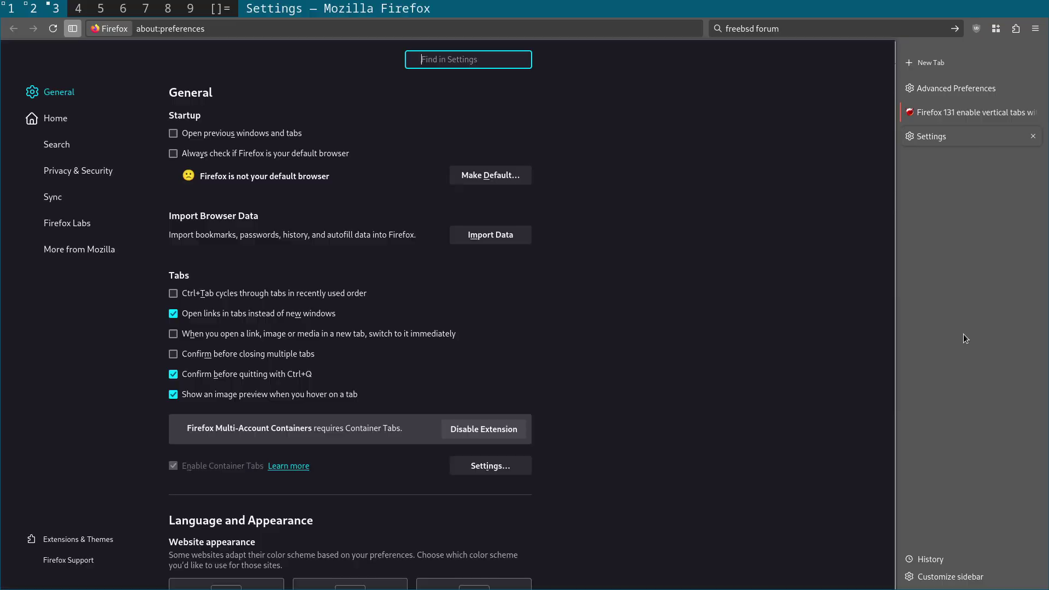
left_click(51, 228)
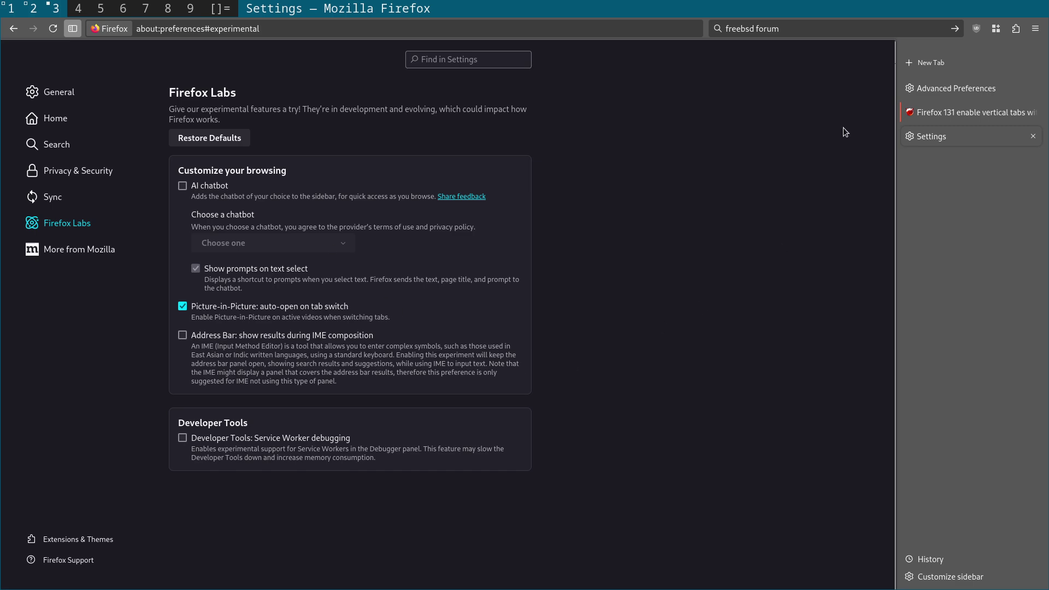
left_click(1034, 136)
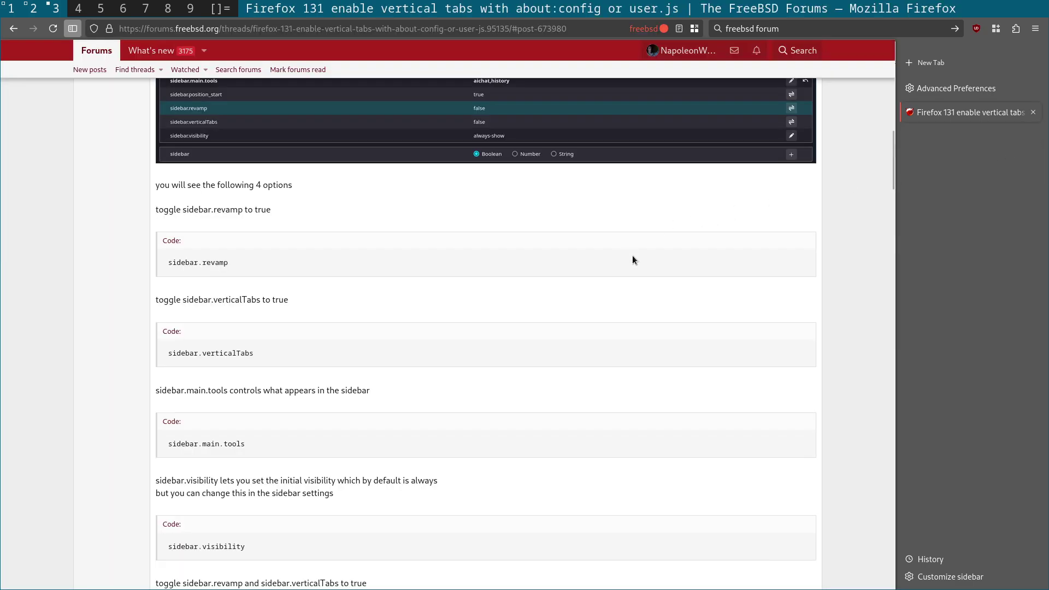
scroll(632, 260, "down", 2)
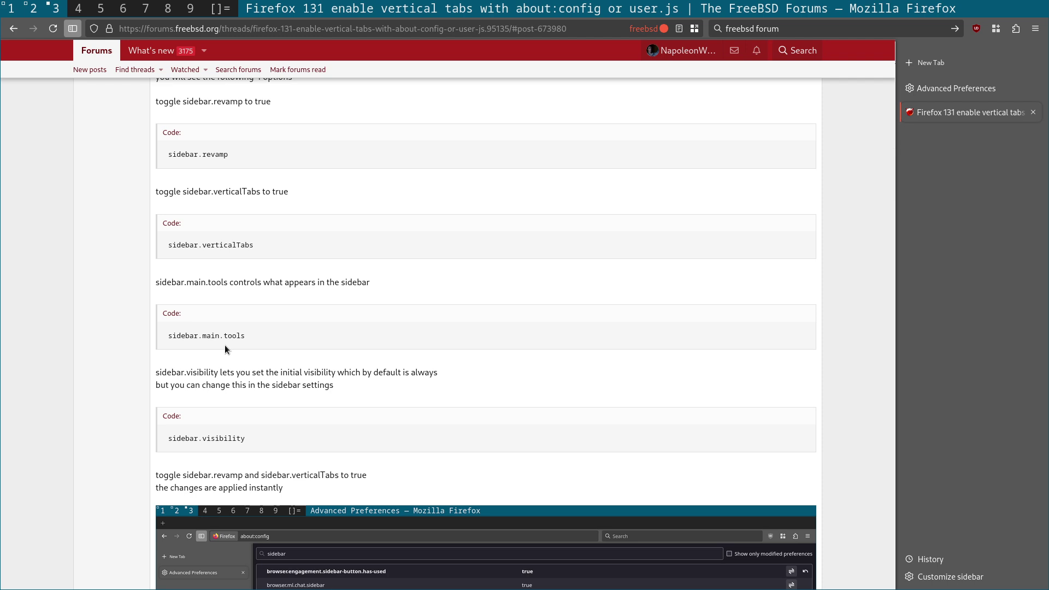
left_click(951, 578)
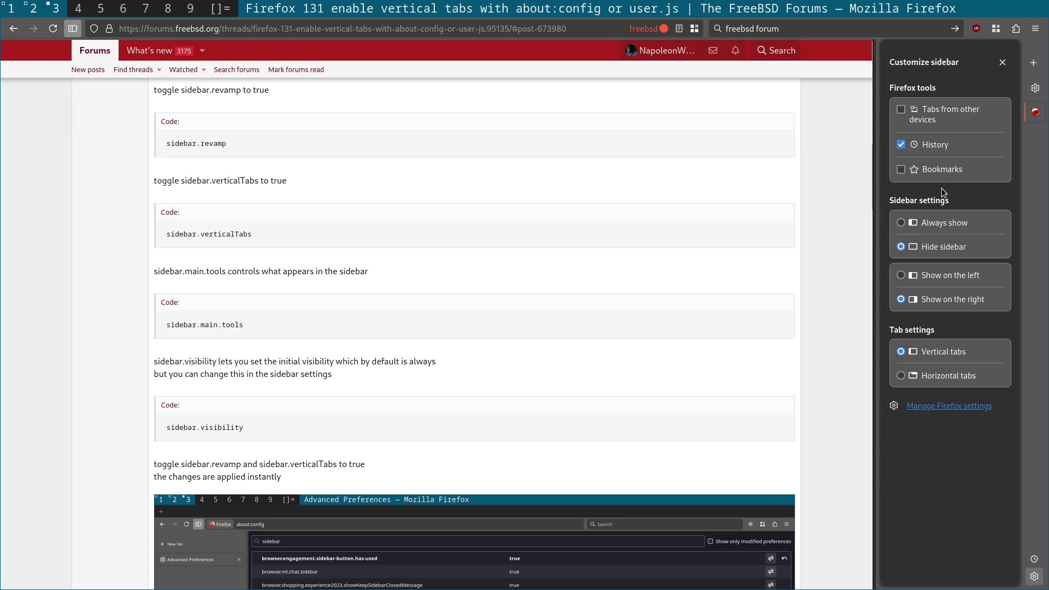
left_click(1036, 582)
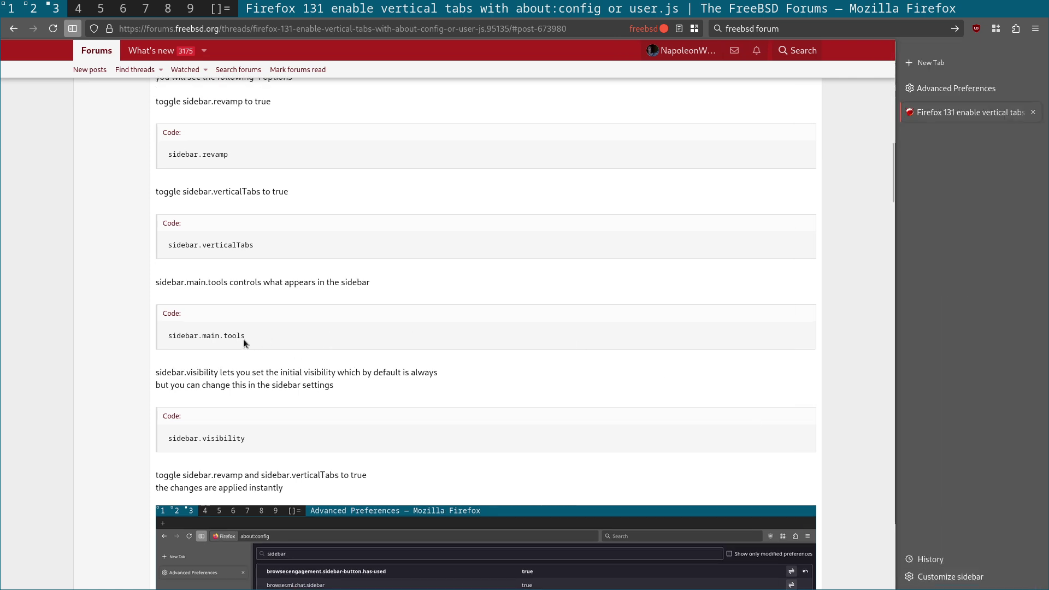
left_click_drag(245, 339, 167, 336)
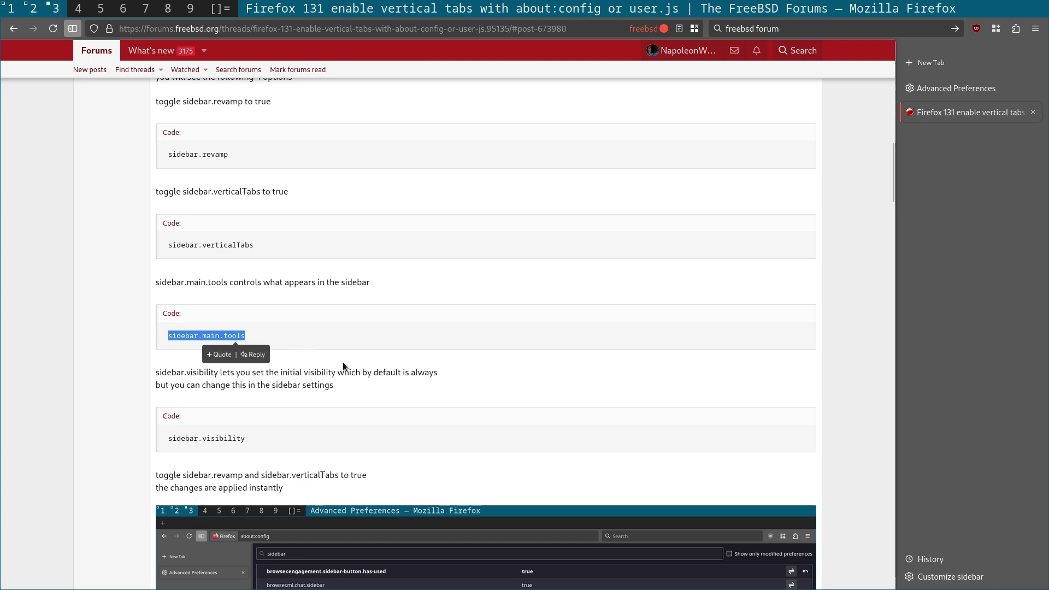
scroll(350, 362, "up", 6)
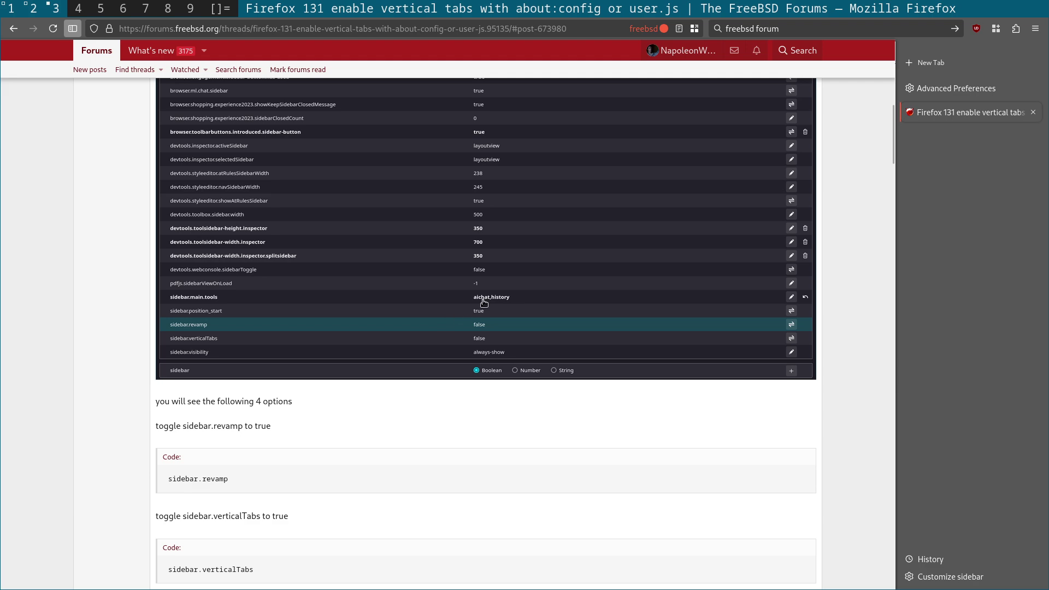
scroll(530, 470, "down", 5)
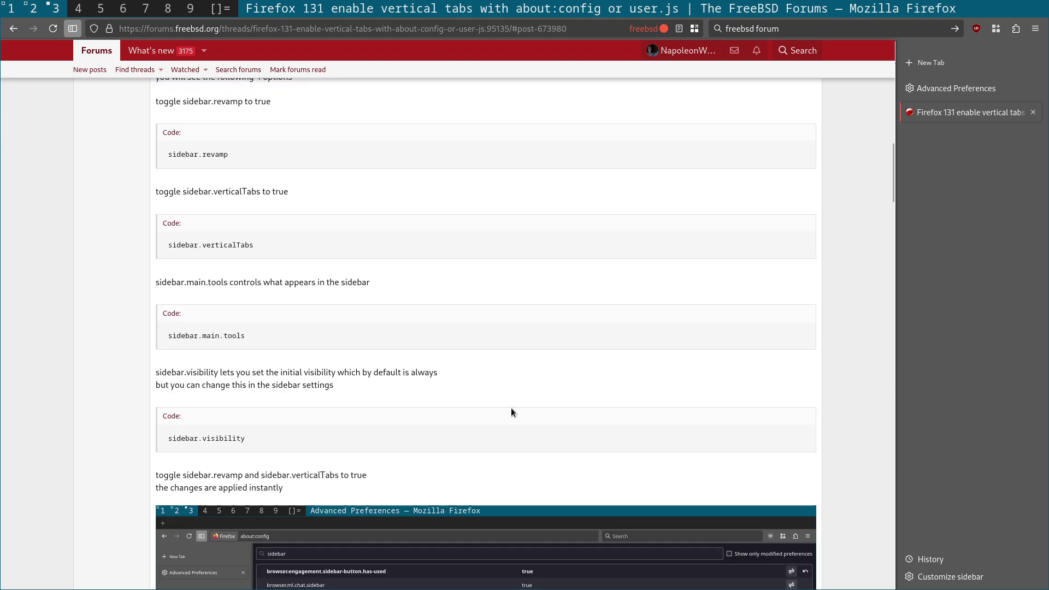
scroll(477, 302, "down", 2)
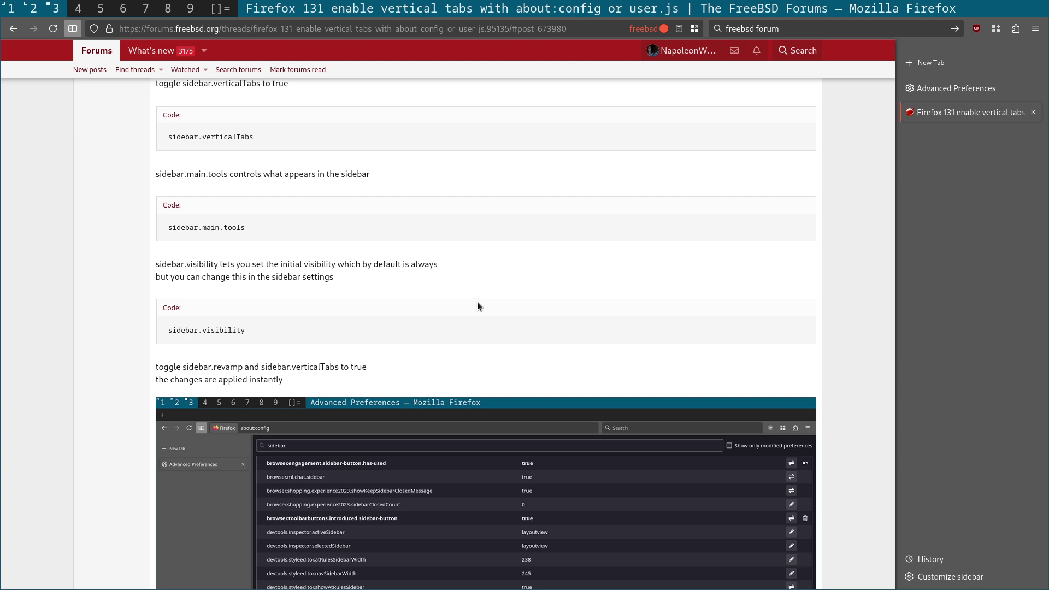
left_click(74, 29)
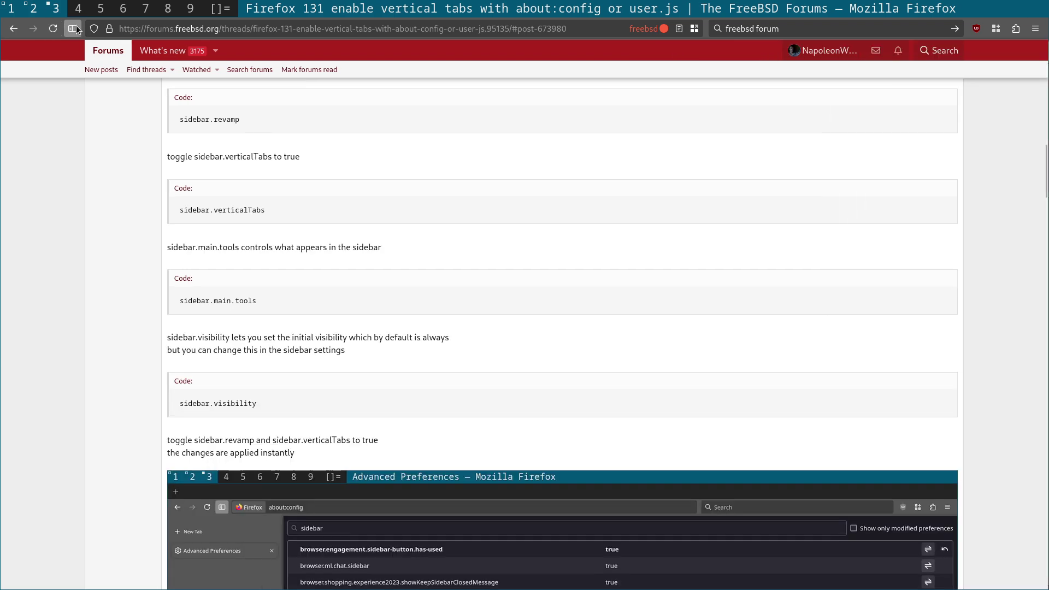
left_click(76, 29)
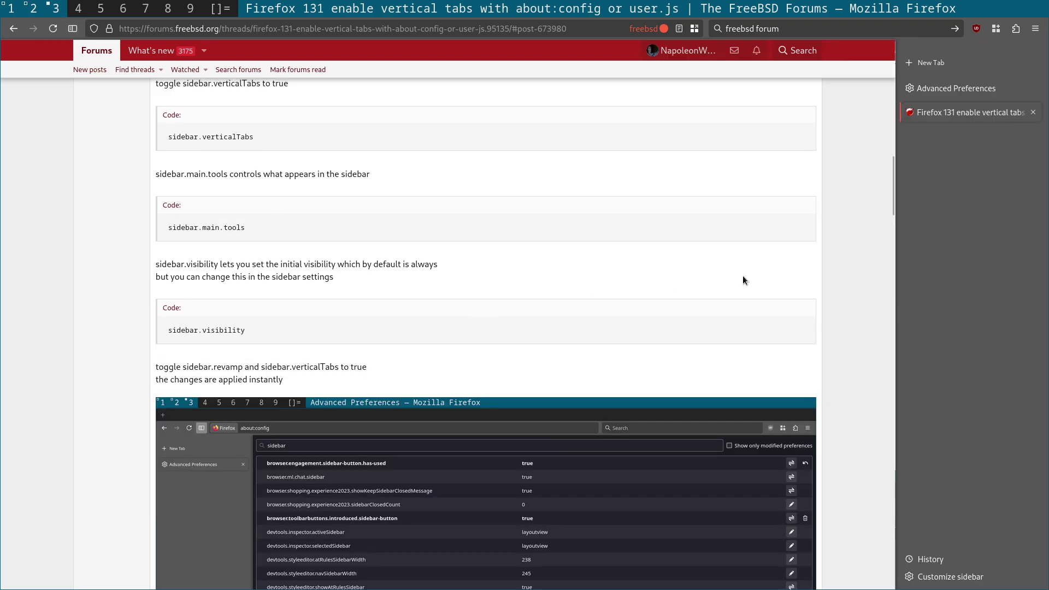
Step: Scroll to Method 2 and open Help > More Troubleshooting Information to find the Profile Folder
scroll(792, 288, "down", 5)
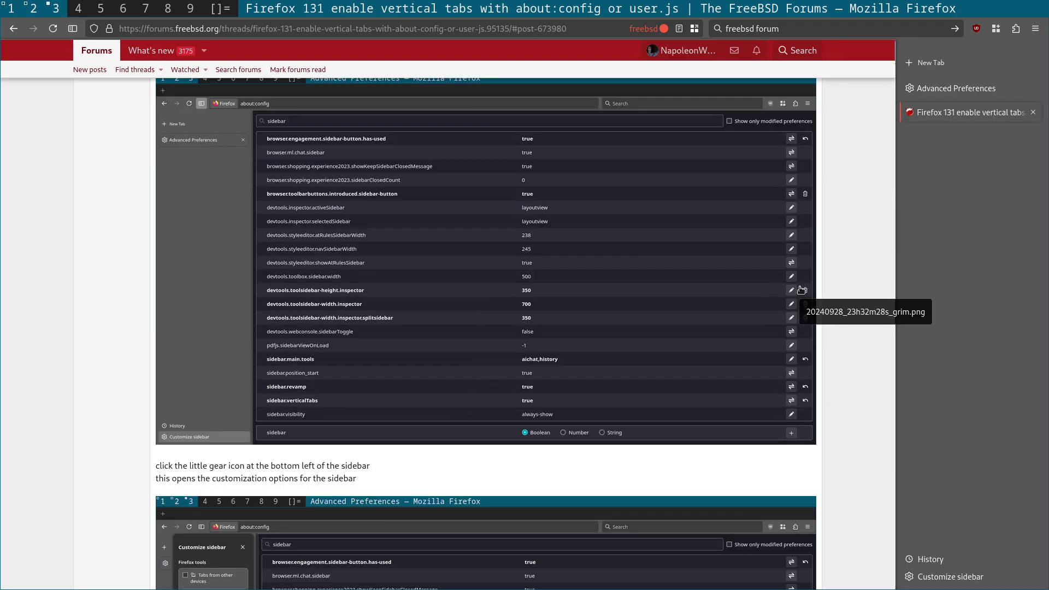
scroll(801, 290, "down", 12)
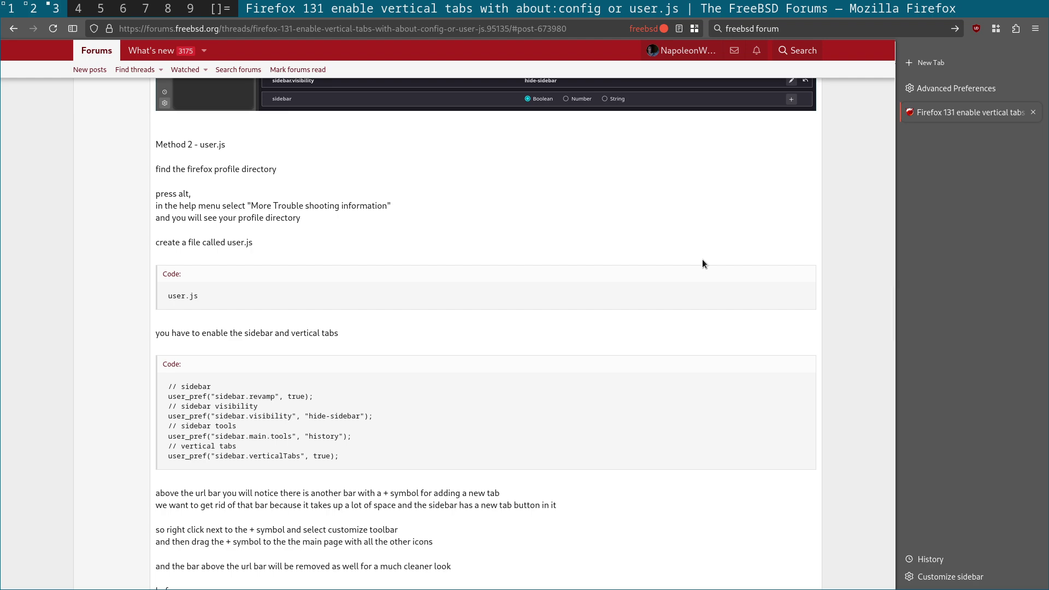
key("alt")
left_click(188, 28)
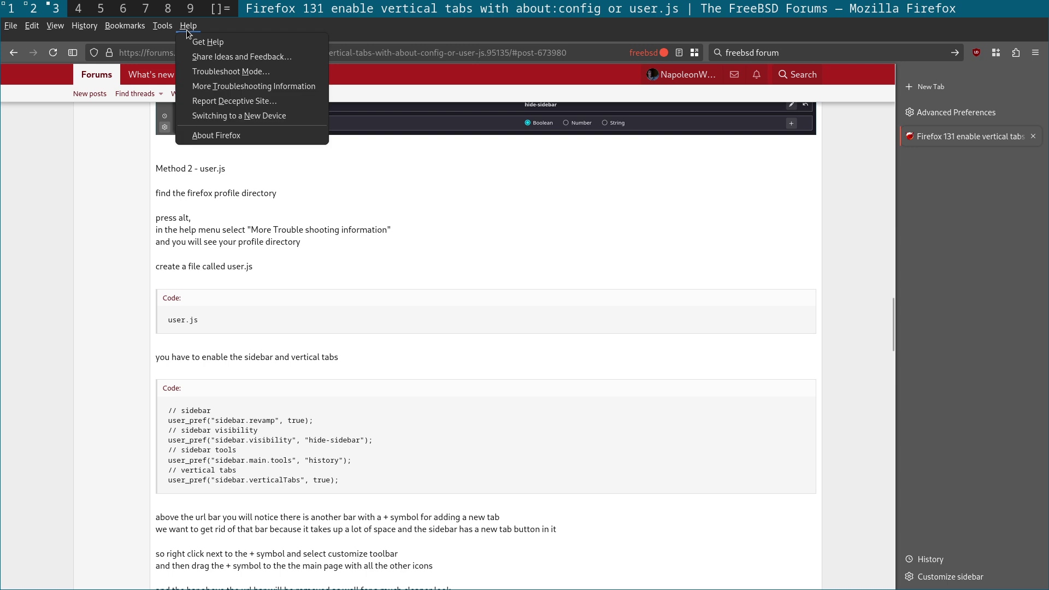
left_click(308, 86)
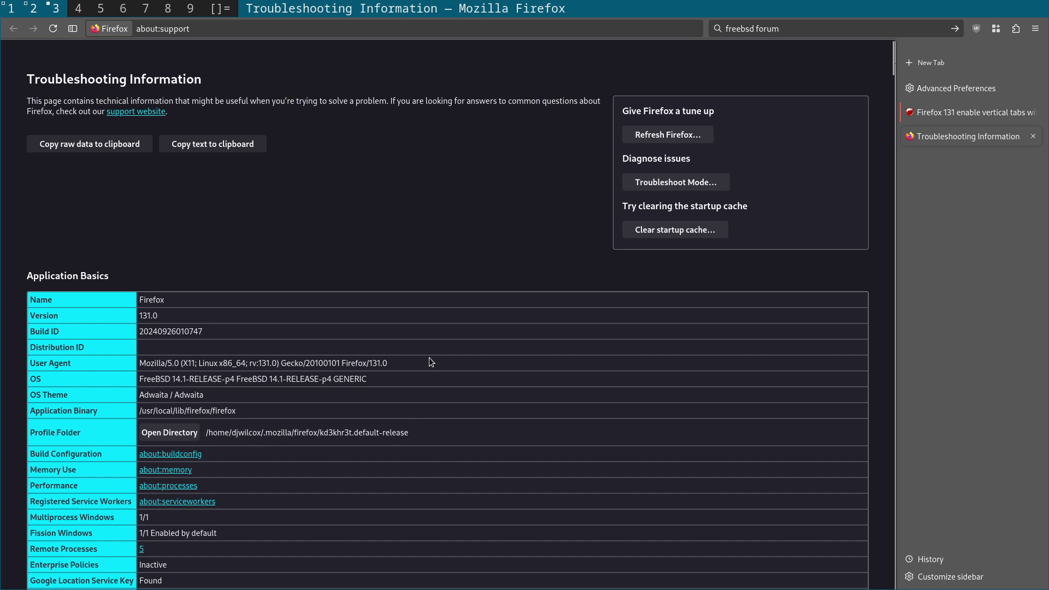
Step: Close the troubleshooting page and switch over to the Emacs window
left_click(1033, 137)
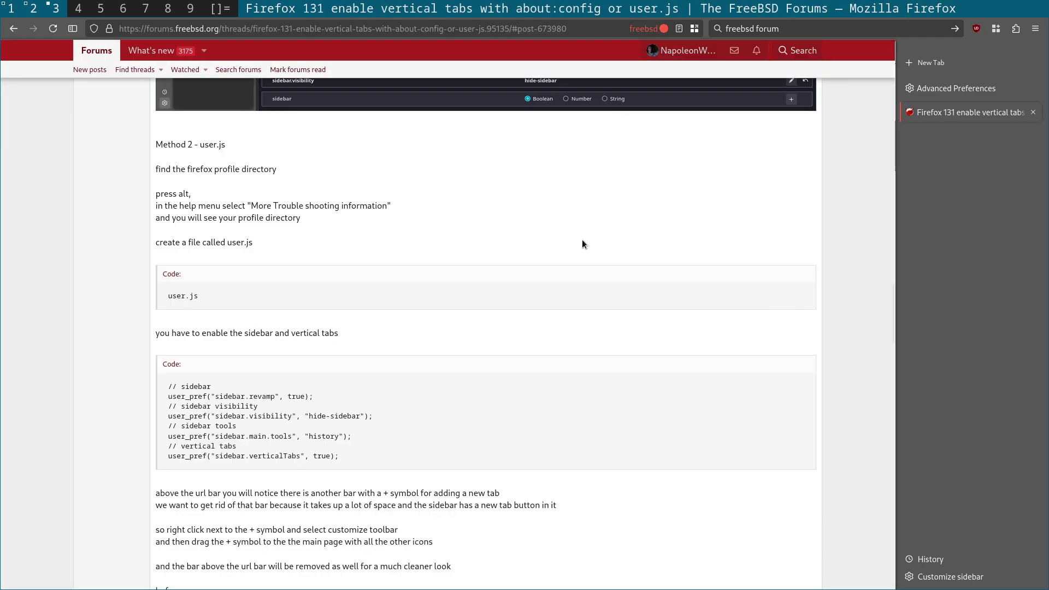
scroll(585, 251, "down", 2)
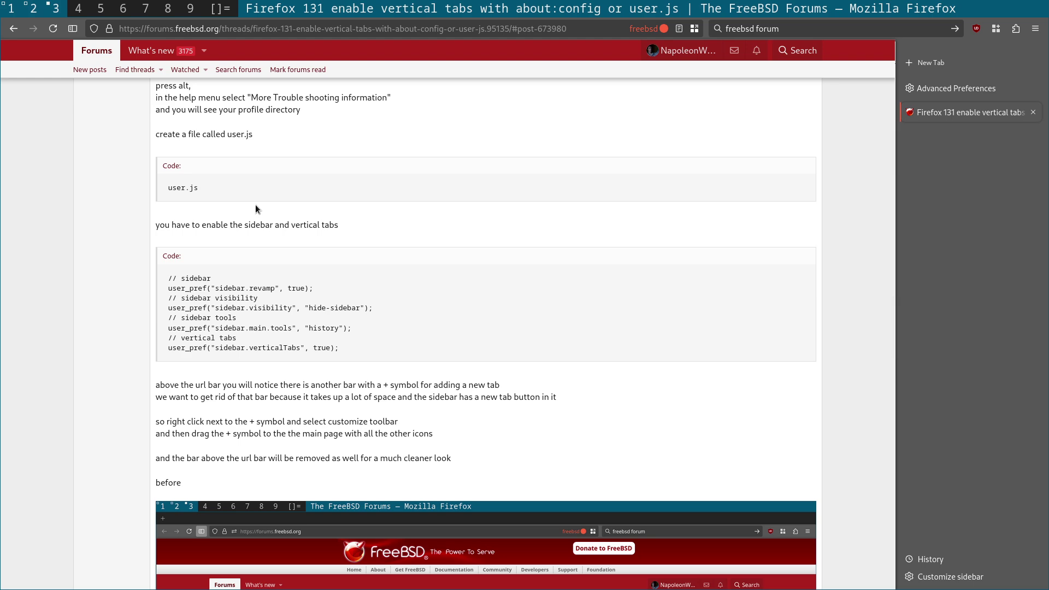
key("super+2")
Step: With C-x C-f, browse ~/.mozilla/firefox/ and open the kd3khr3t.default-release profile folder in Dired
key("ctrl+x")
key("ctrl+f")
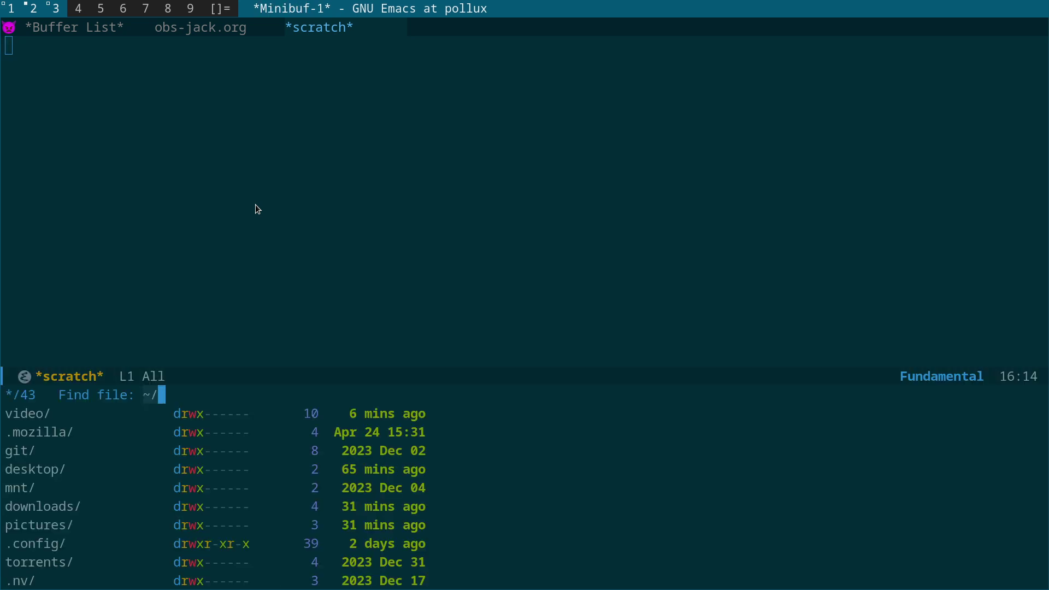
type(".mozilla/")
key("Return")
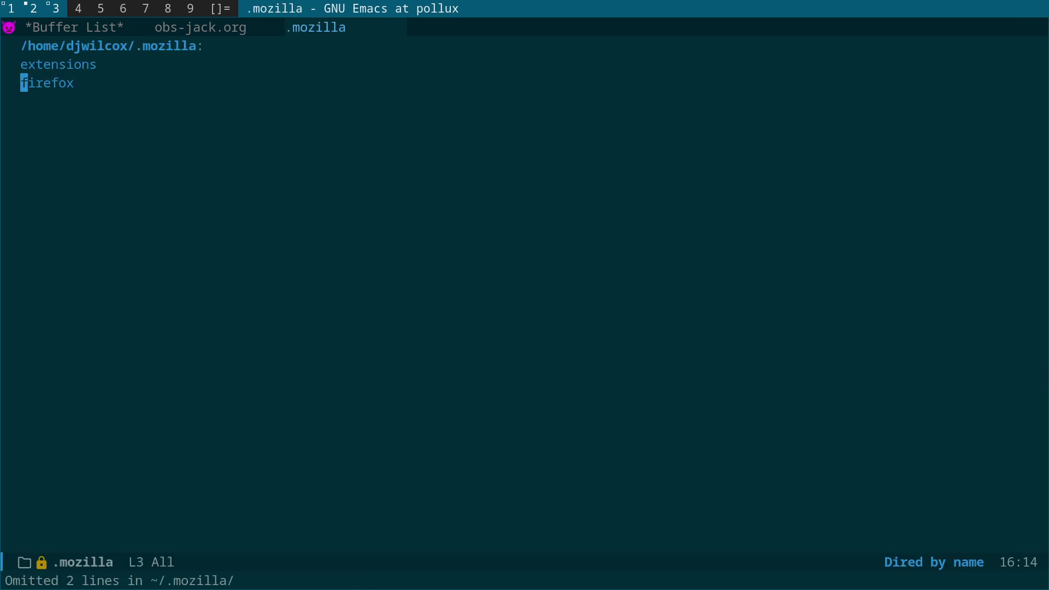
key("Return")
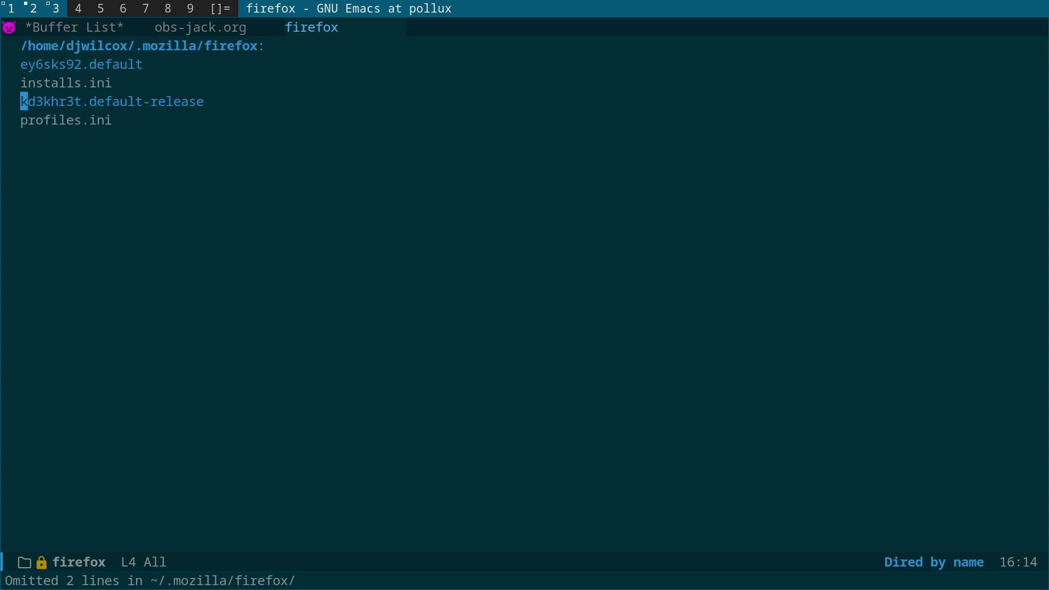
key("Return")
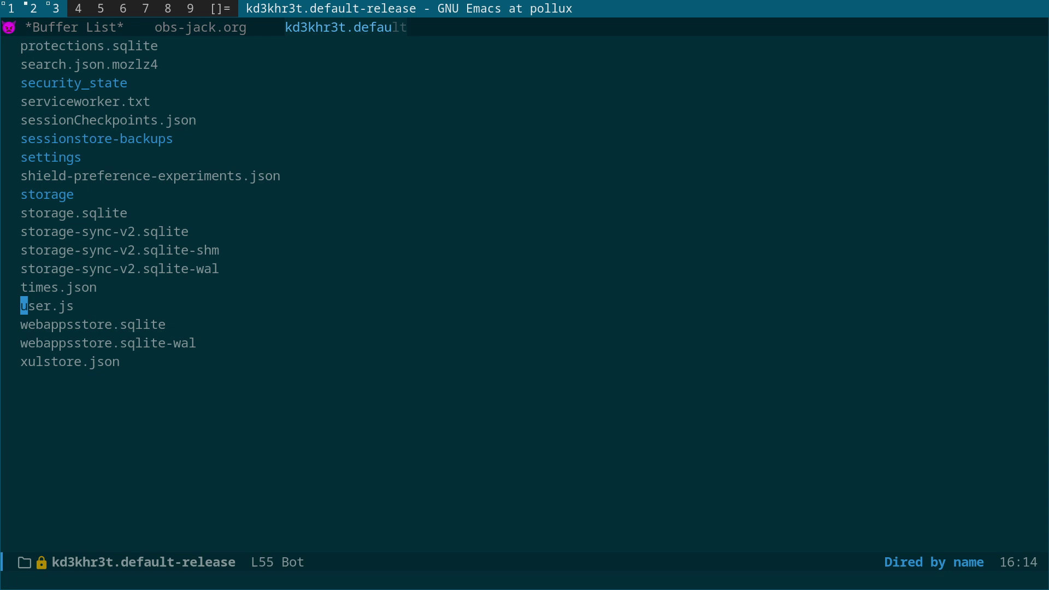
Step: Open user.js and uncomment the alerts.useSystemBackend line
key("Return")
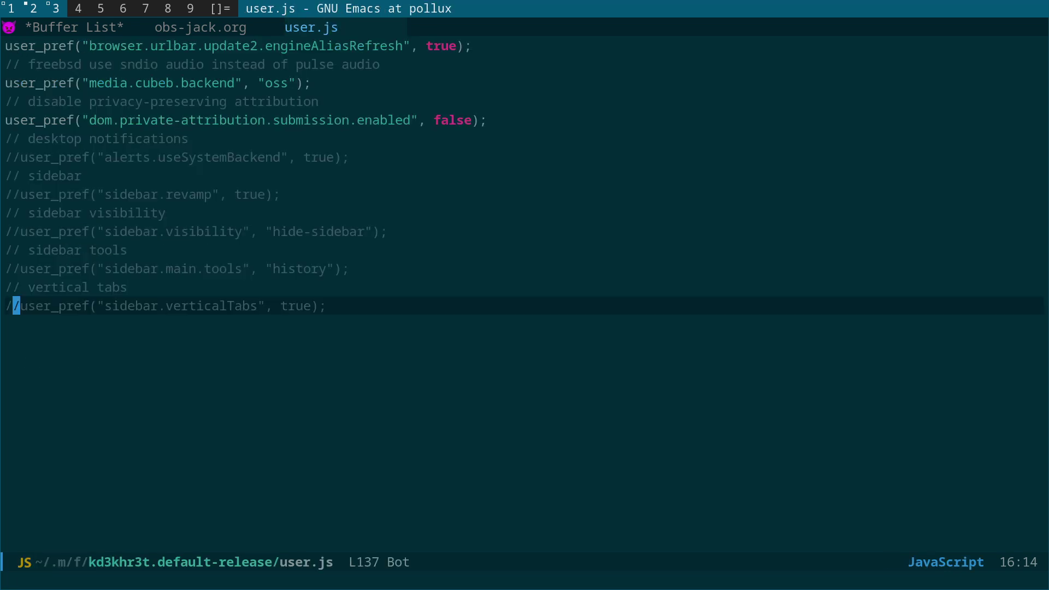
key("Up")
key("Up")
key("Up")
key("Up")
key("Up")
key("Up")
key("Right")
key("Up")
key("Left")
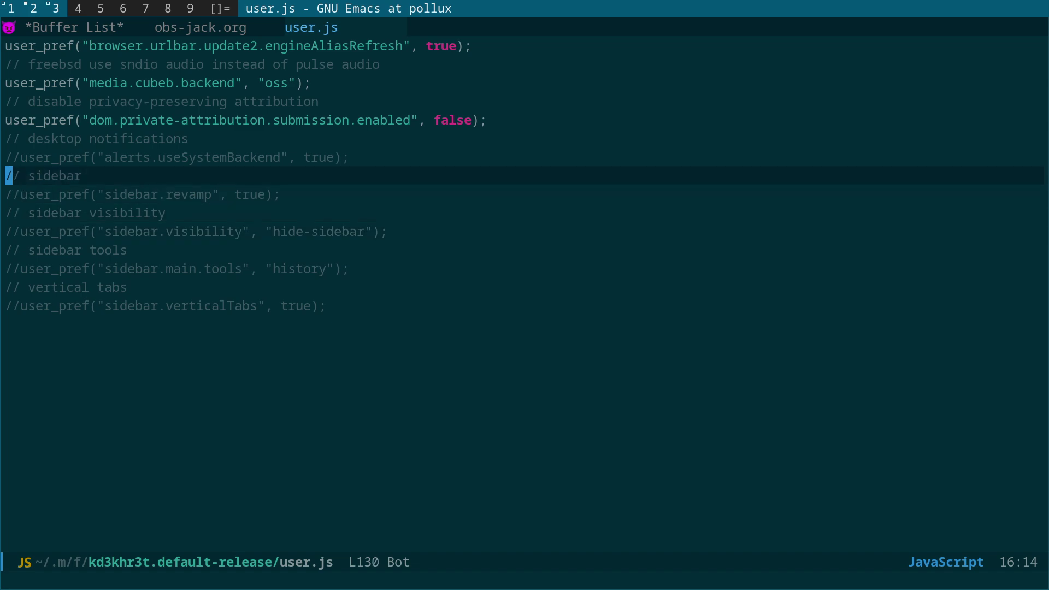
key("Left")
key("Up")
key("Down")
key("Down")
key("Down")
key("Down")
key("Down")
key("Down")
key("Down")
key("Up")
key("Up")
key("Up")
key("Up")
key("Up")
key("Up")
key("Up")
key("Delete")
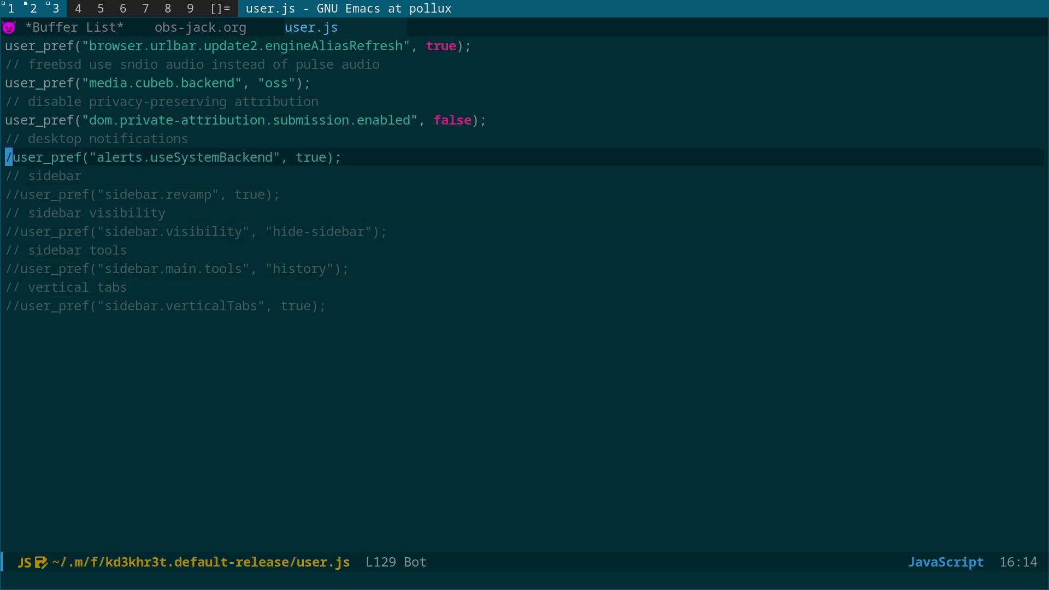
key("Delete")
Step: Uncomment sidebar.revamp, sidebar.visibility, sidebar.main.tools and sidebar.verticalTabs, then save user.js
key("Down")
key("Down")
key("Down")
key("Up")
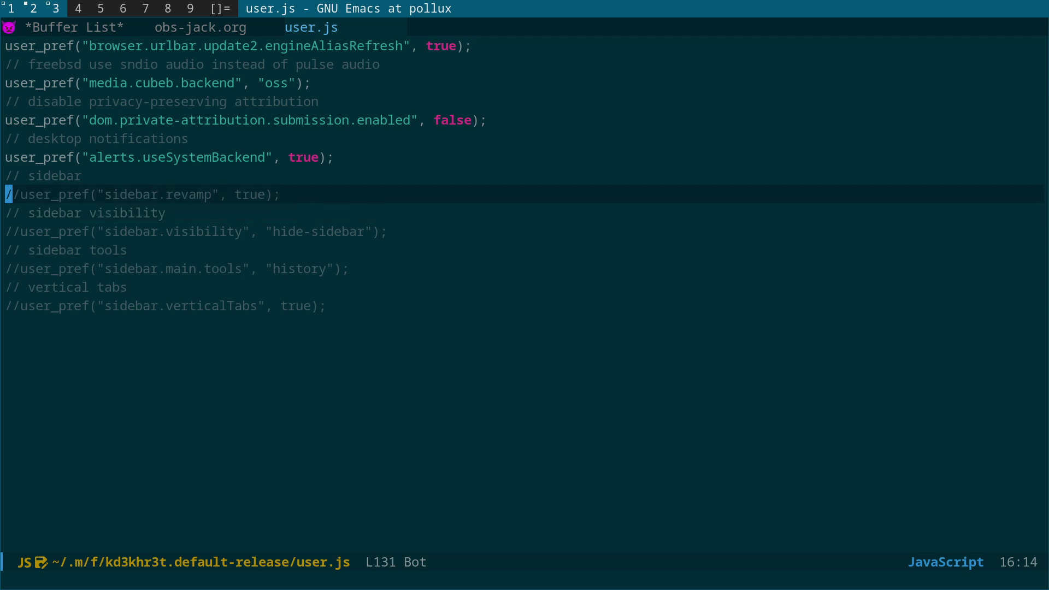
key("Delete")
key("Delete")
key("Down")
key("Down")
key("Delete")
key("Delete")
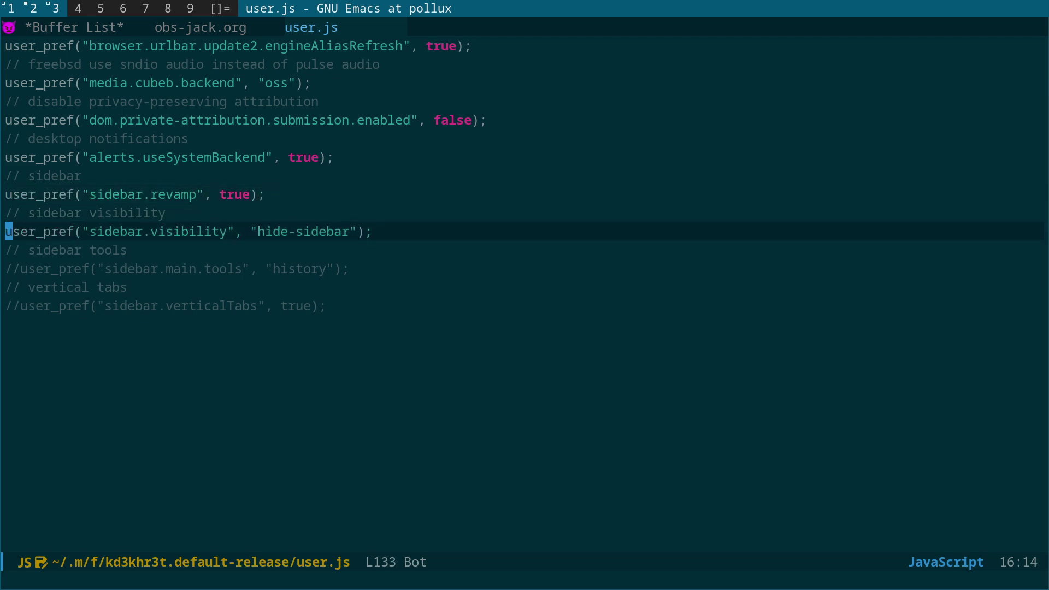
key("Down")
key("Down")
key("Delete")
key("Delete")
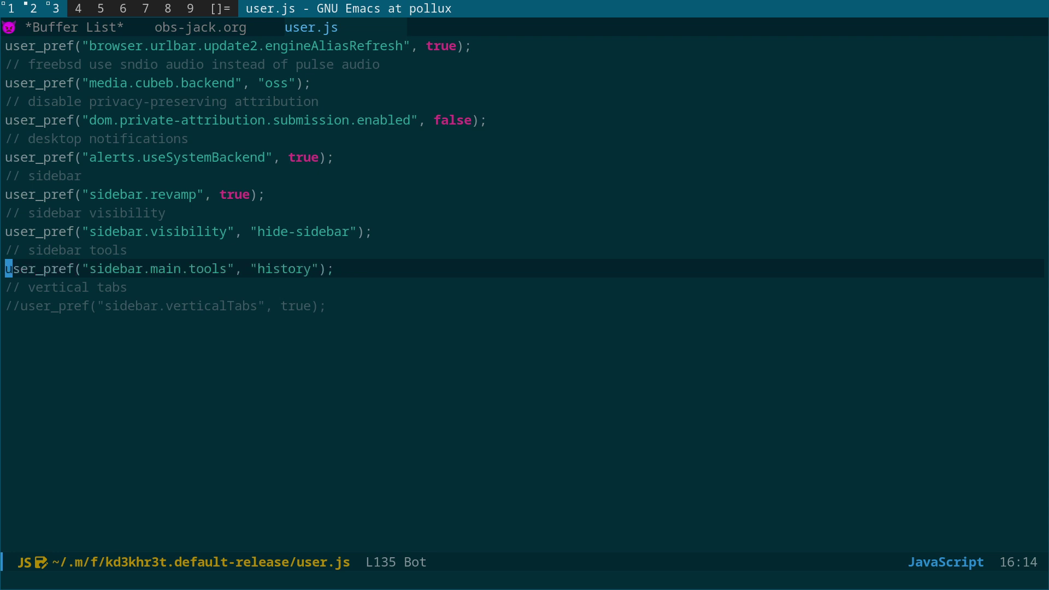
key("Down")
key("Down")
key("Delete")
key("Delete")
key("ctrl+x")
key("ctrl+s")
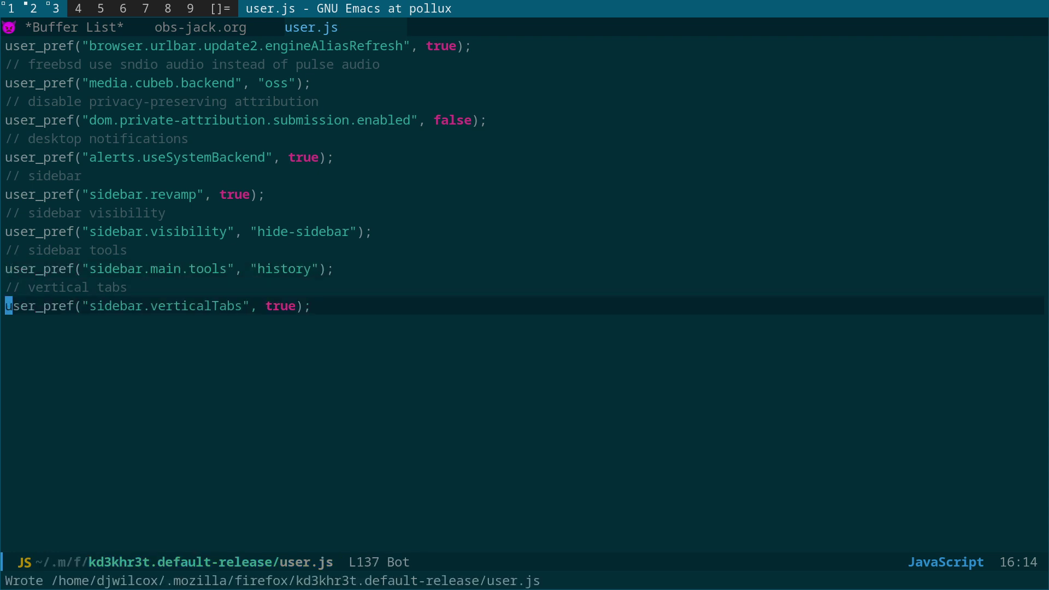
key("Up")
key("Up")
key("Up")
key("Up")
key("Up")
key("Up")
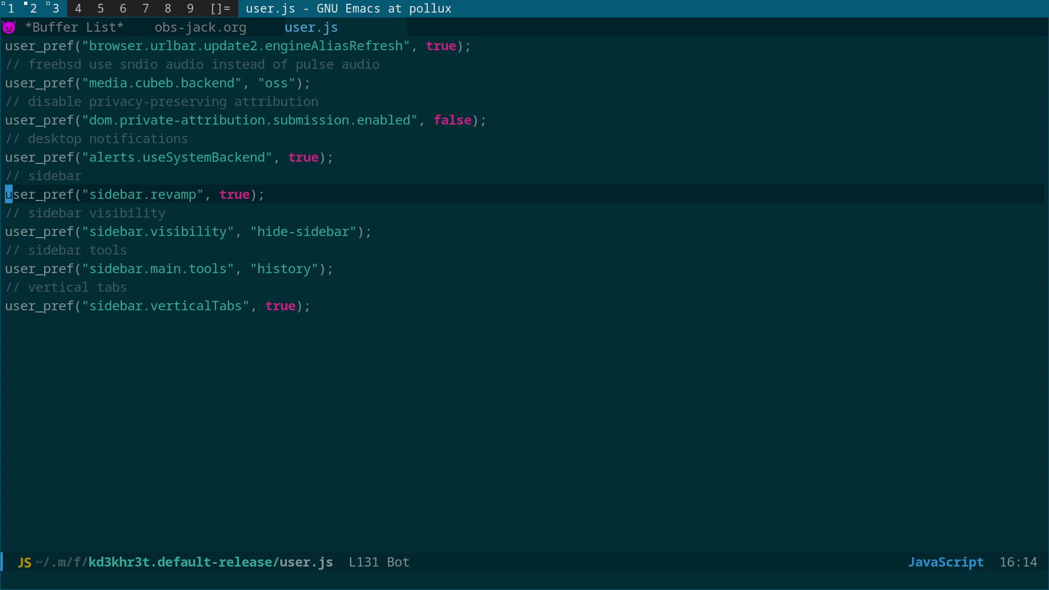
key("Down")
key("Down")
key("Down")
key("Down")
Step: Return to Firefox and scroll the forum thread to the before/after toolbar screenshots
key("super+j")
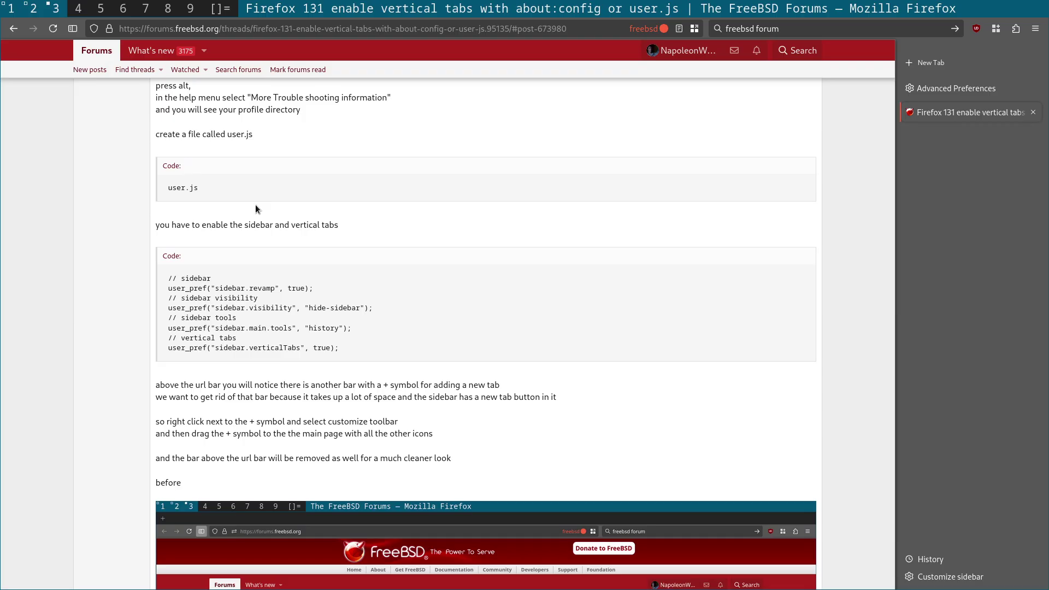
scroll(462, 249, "down", 2)
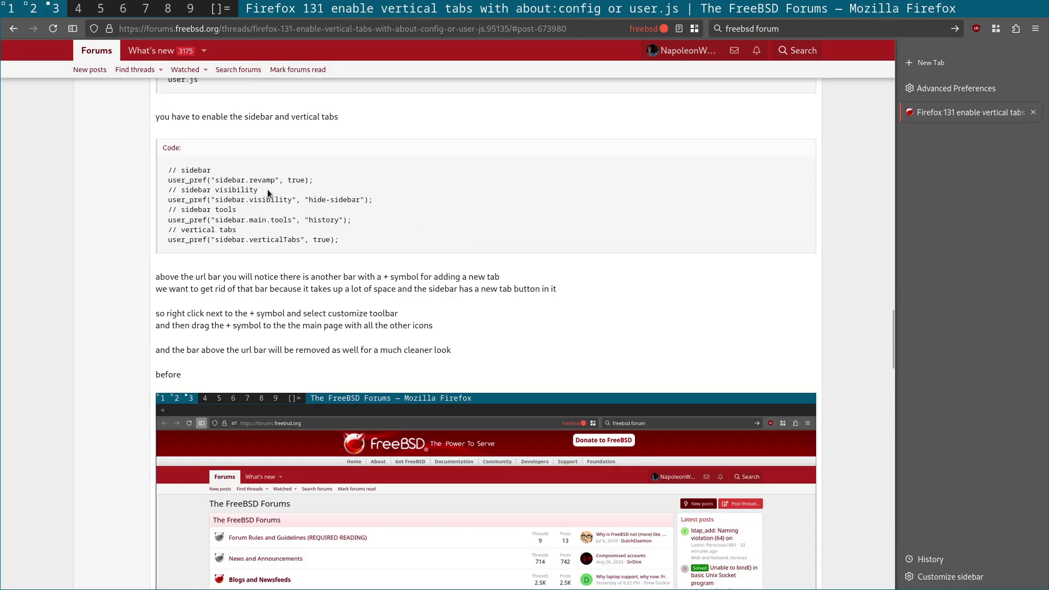
scroll(537, 213, "down", 4)
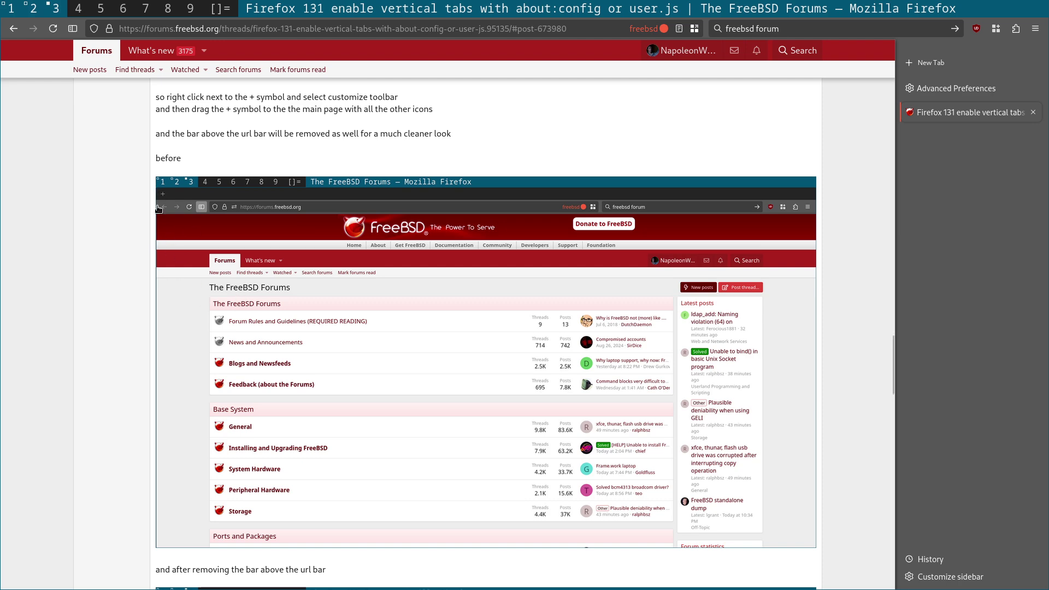
scroll(237, 339, "down", 8)
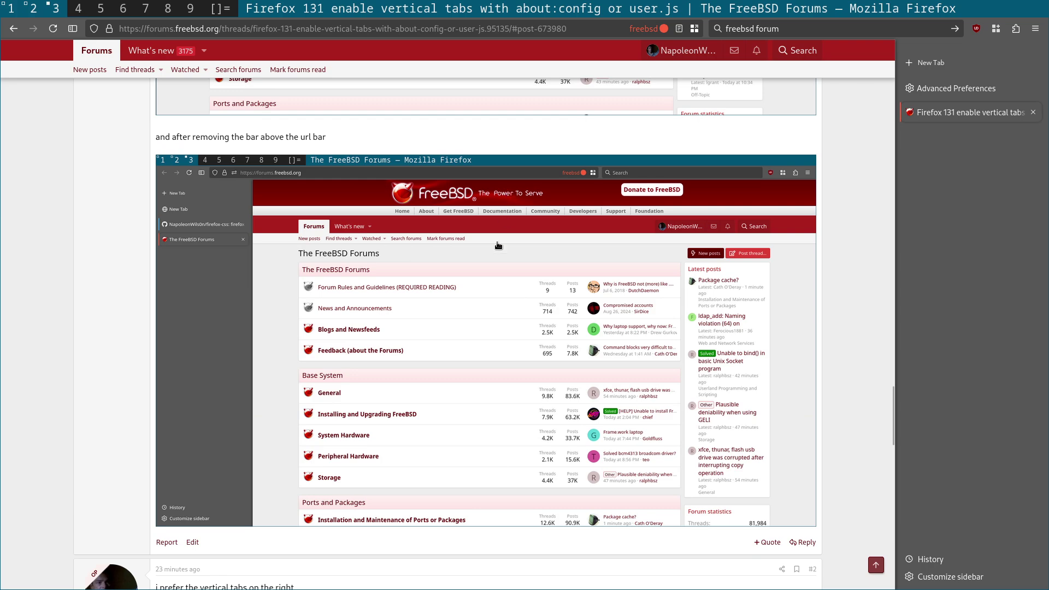
scroll(497, 243, "down", 6)
scroll(498, 246, "down", 2)
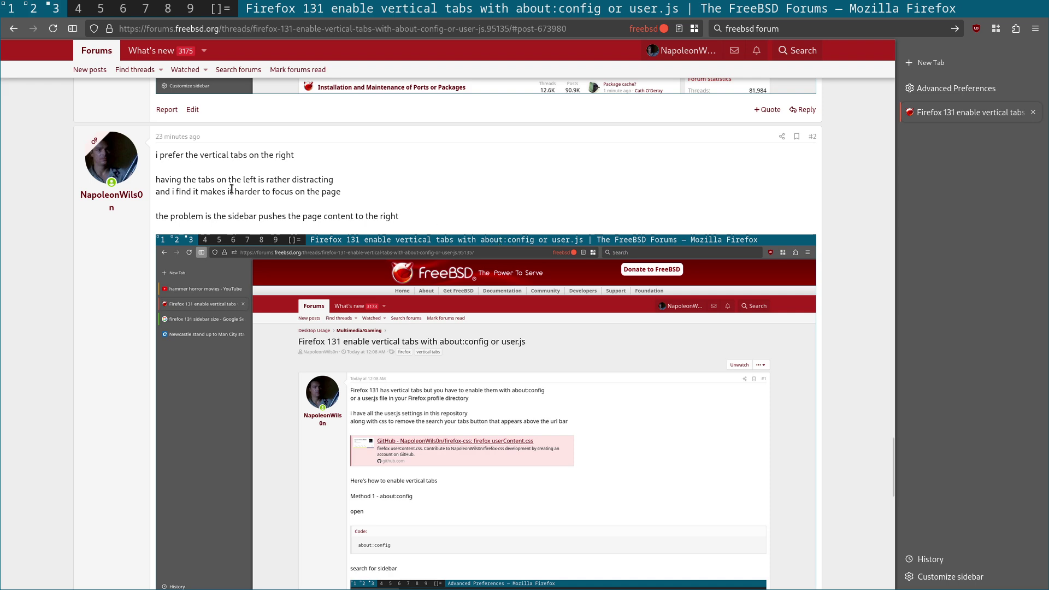
scroll(424, 236, "down", 2)
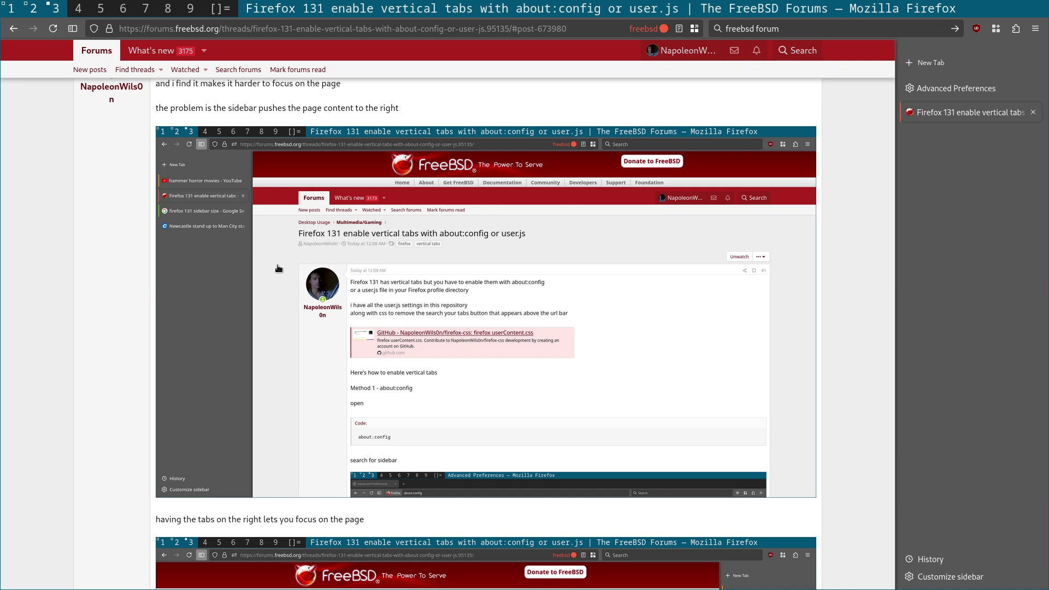
scroll(279, 268, "down", 8)
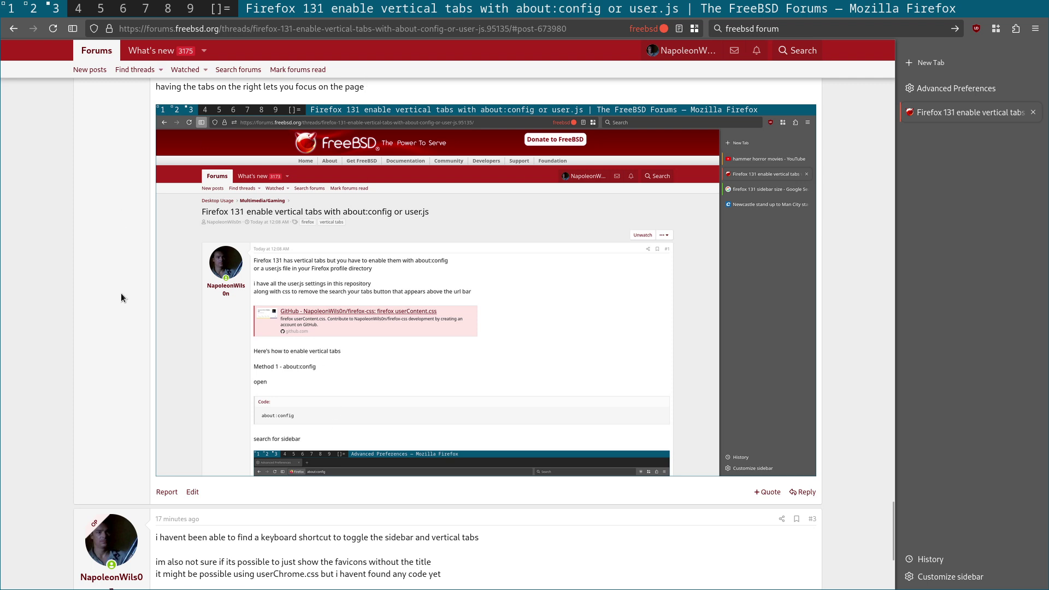
scroll(65, 258, "down", 3)
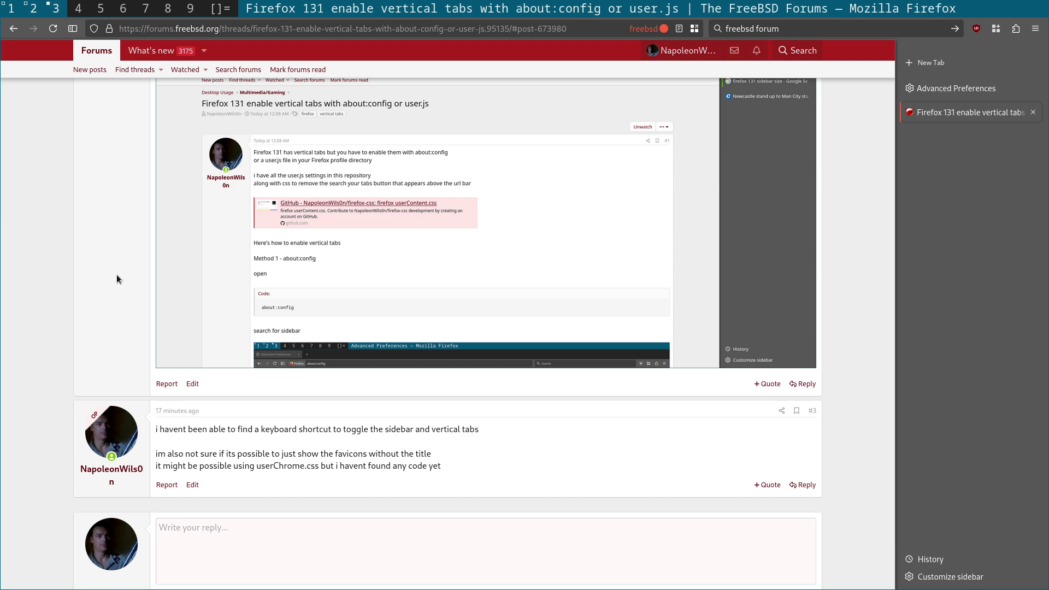
Step: Switch the sidebar to bookmarks, then search 'bbc' from a new tab
key("ctrl+b")
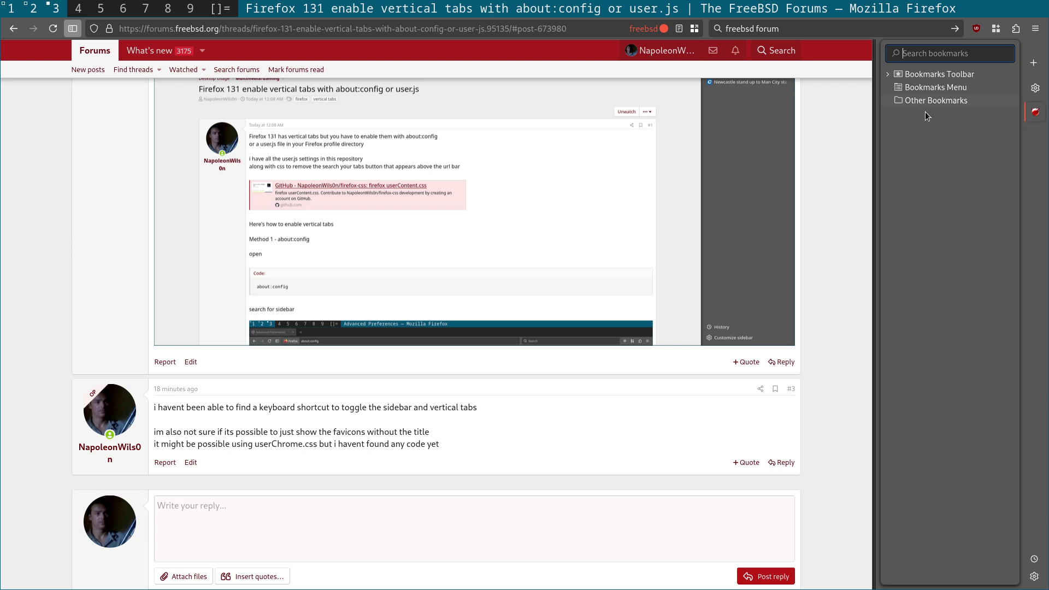
left_click(1032, 64)
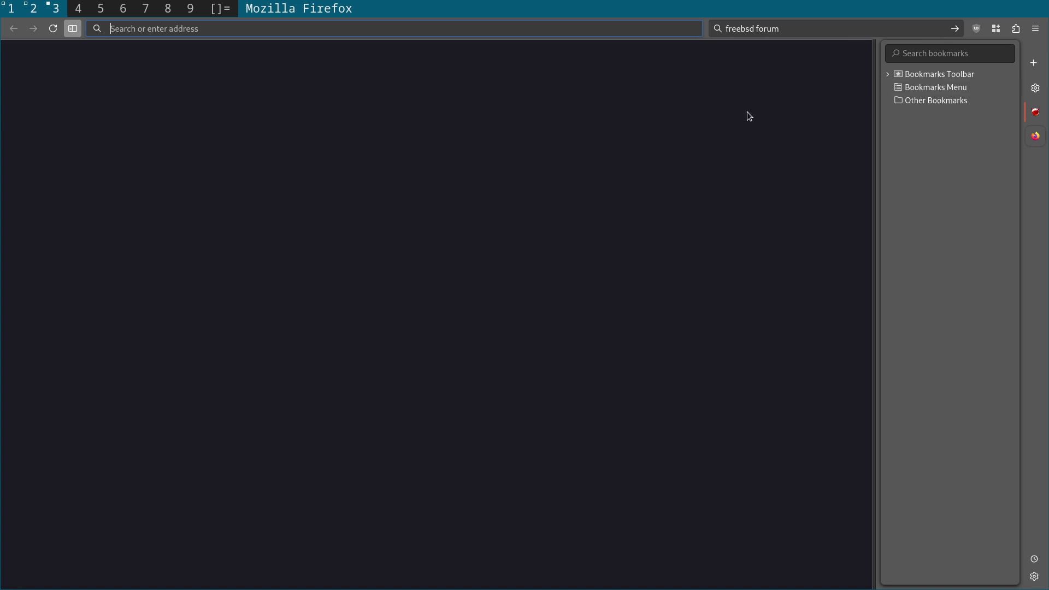
type("bbc")
key("Return")
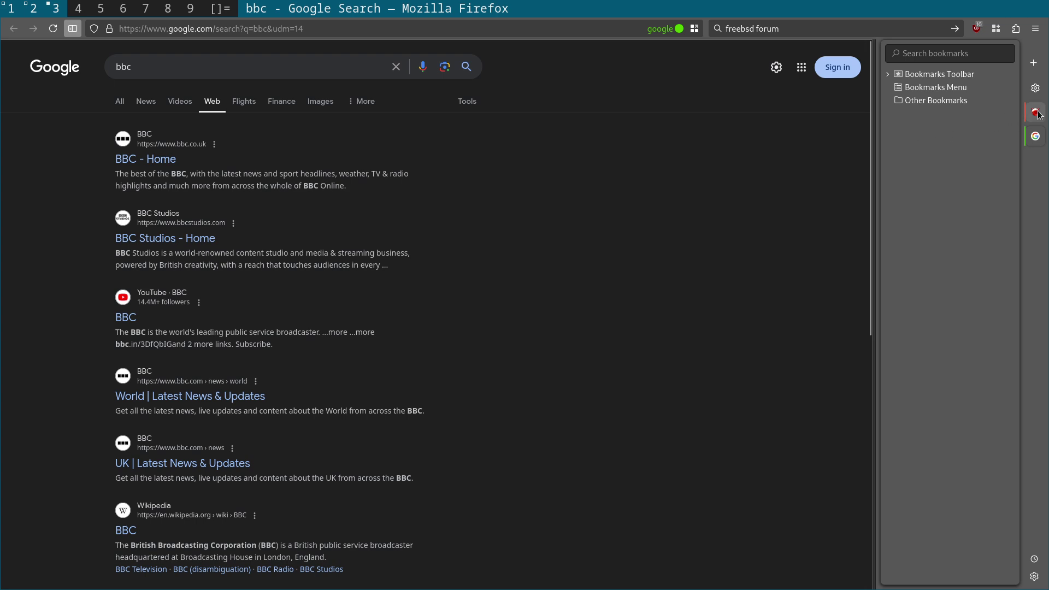
Step: Swap the bookmarks sidebar for the vertical tab list and return to the FreeBSD forum thread tab
mouse_move(1038, 113)
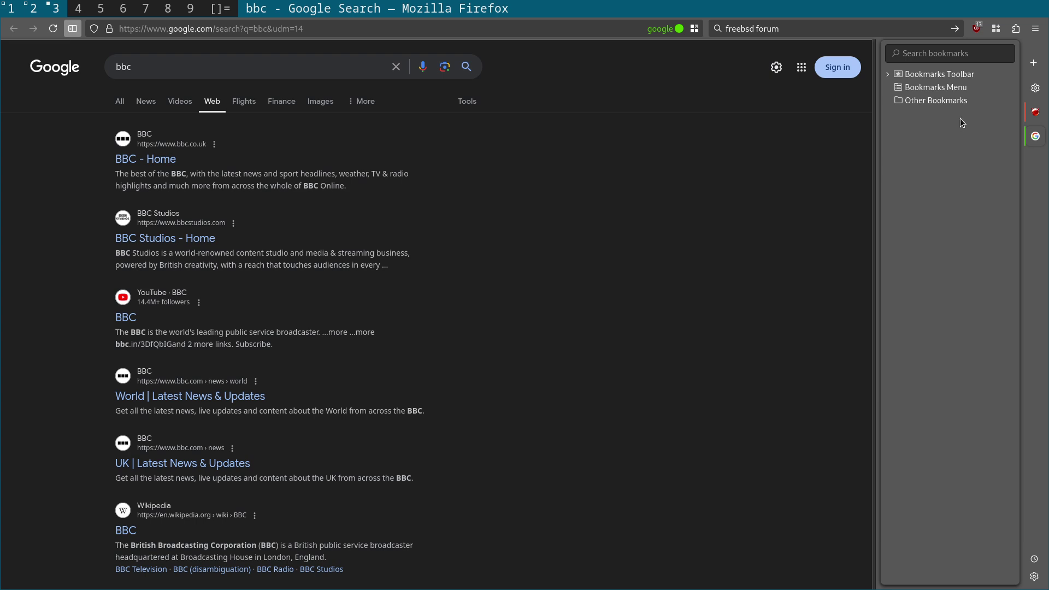
mouse_move(1029, 111)
key("ctrl+b")
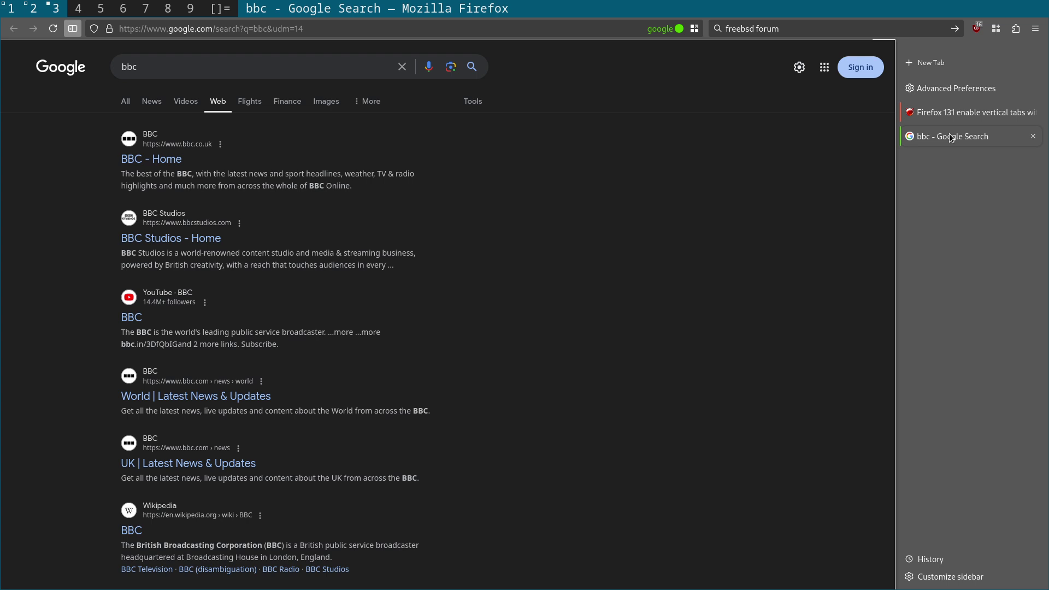
mouse_move(954, 111)
left_click(928, 112)
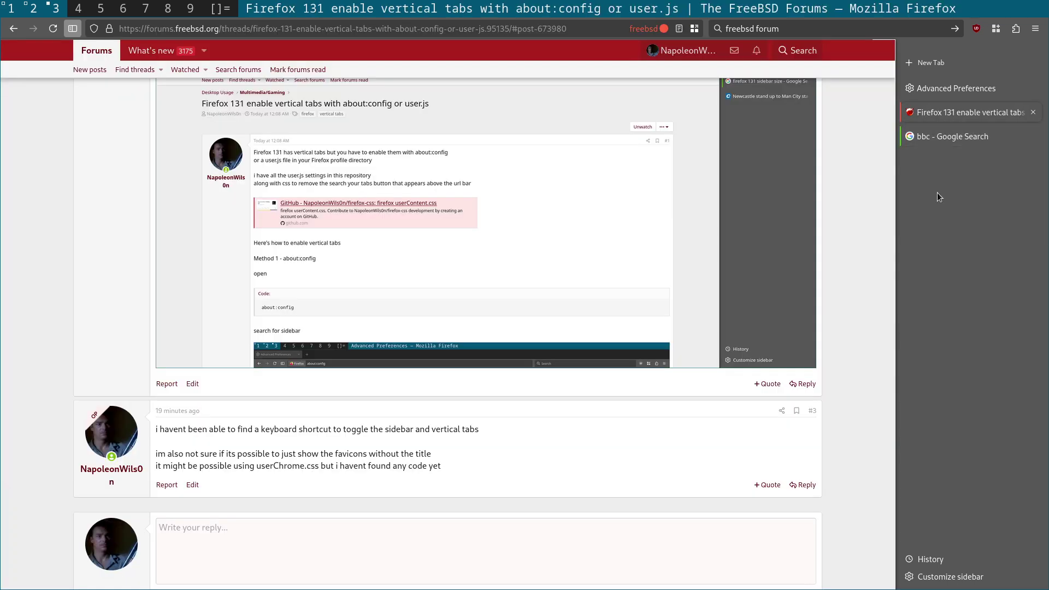
Step: Collapse and re-expand the vertical tab sidebar, then scroll the forum post to the about:config screenshot
left_click(71, 28)
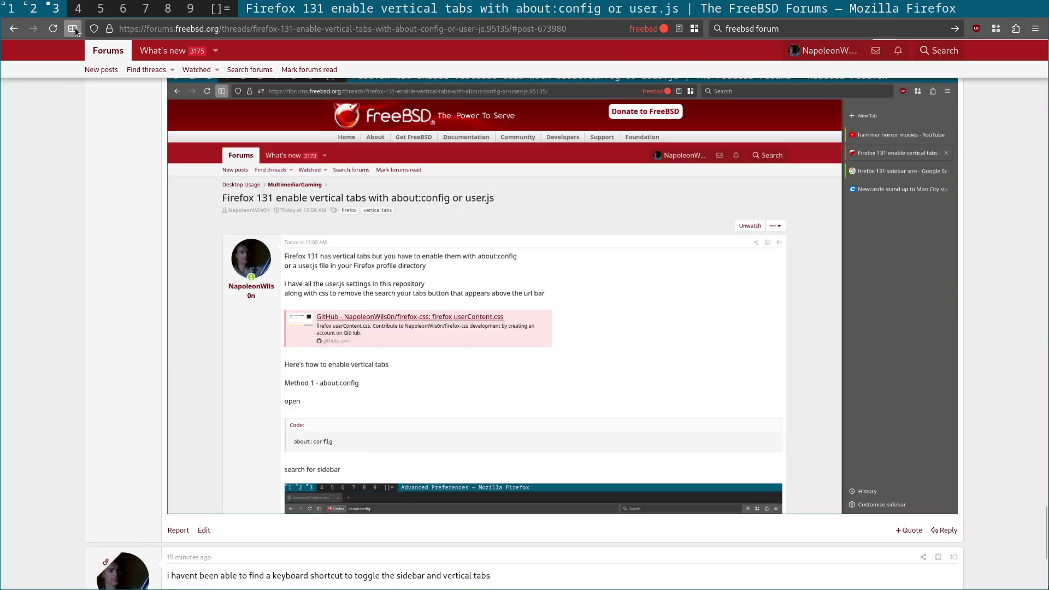
left_click(73, 31)
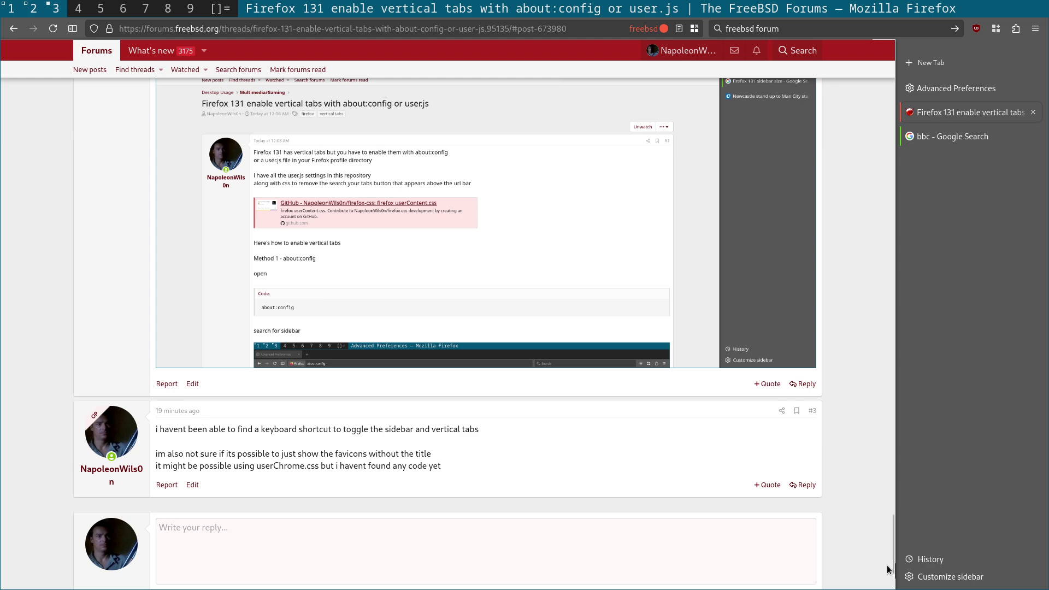
key("Home")
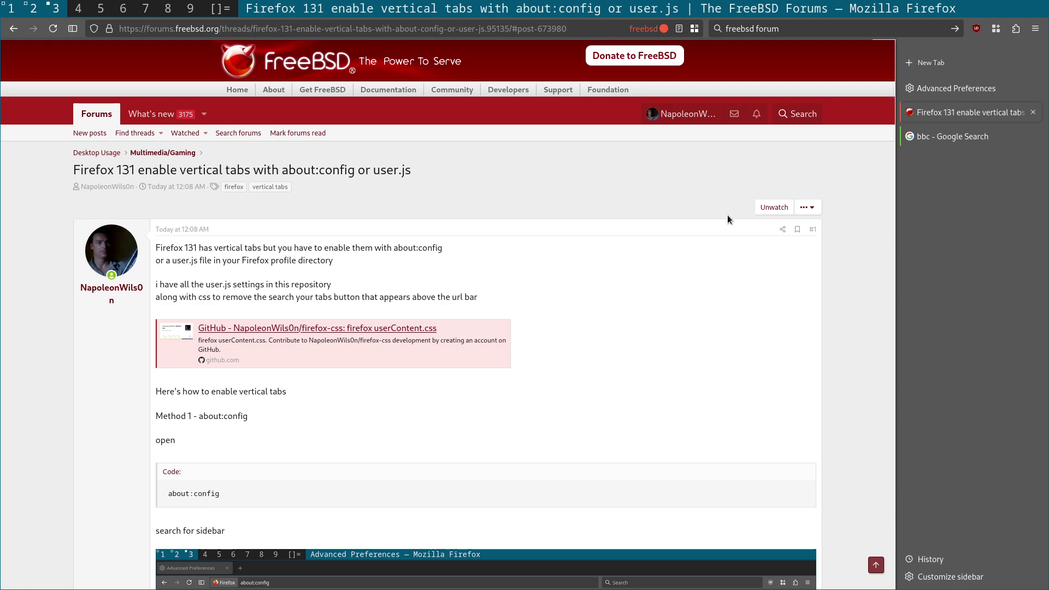
scroll(641, 306, "down", 2)
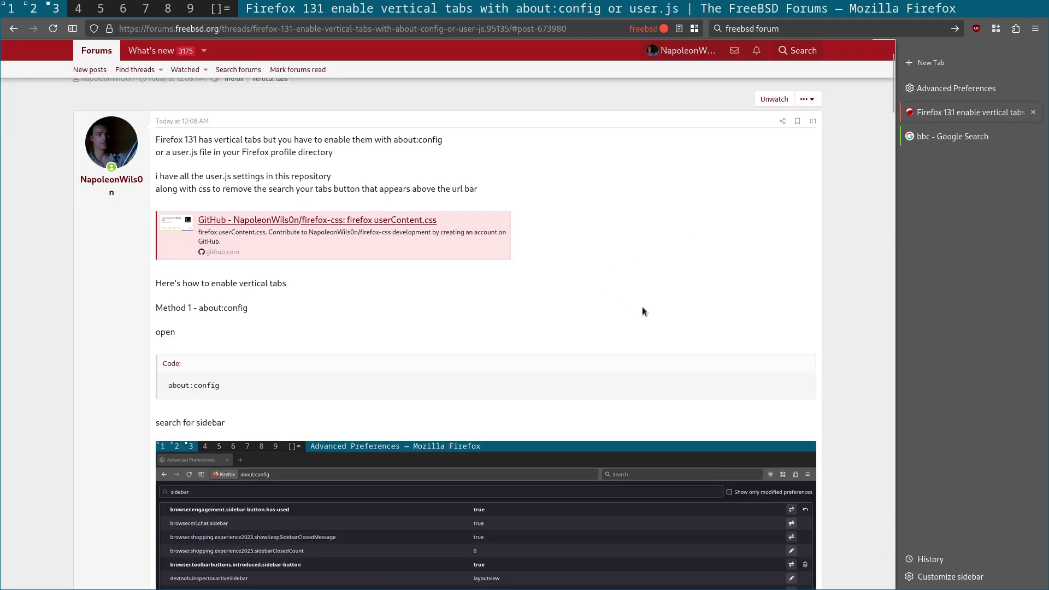
scroll(641, 307, "down", 2)
scroll(622, 277, "down", 6)
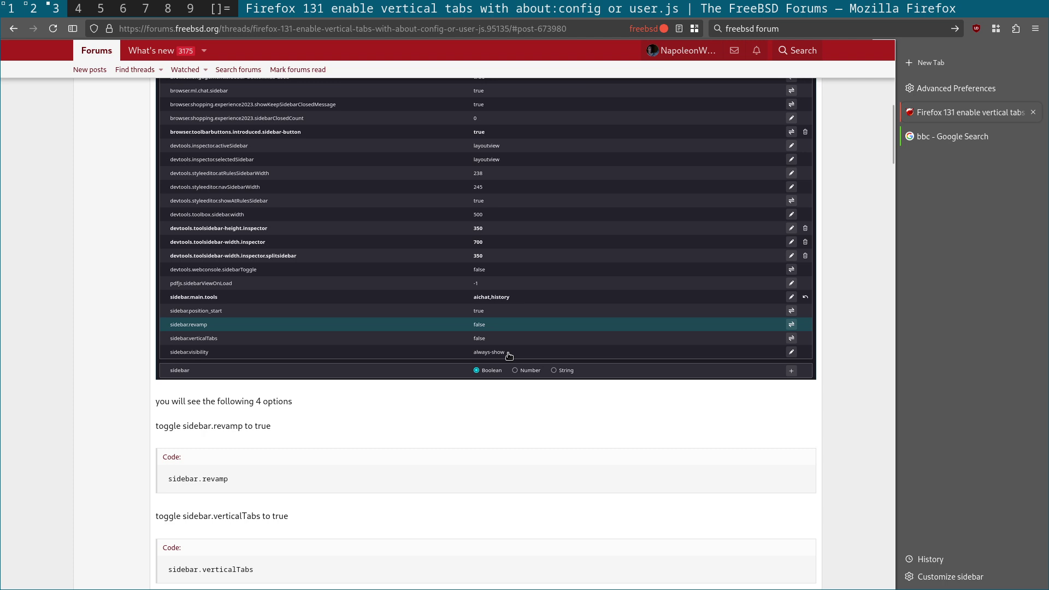
left_click(972, 577)
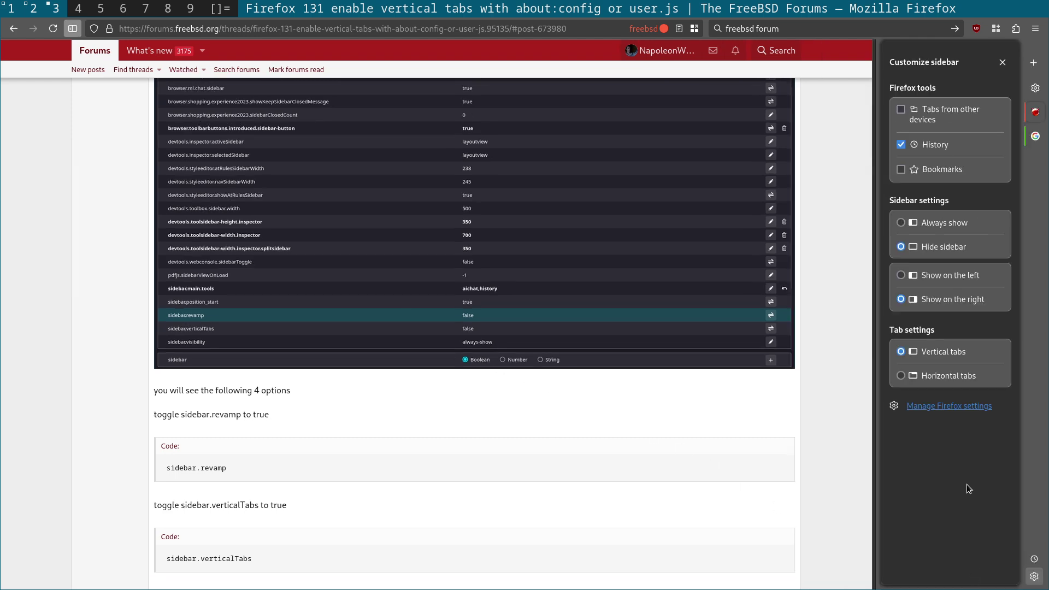
left_click(1034, 578)
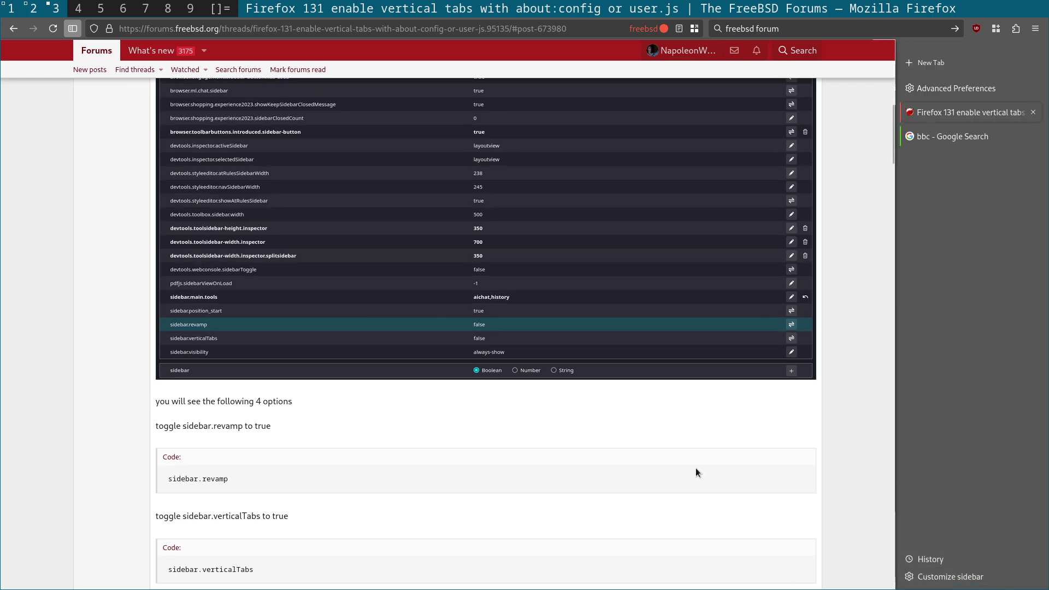
scroll(697, 473, "up", 15)
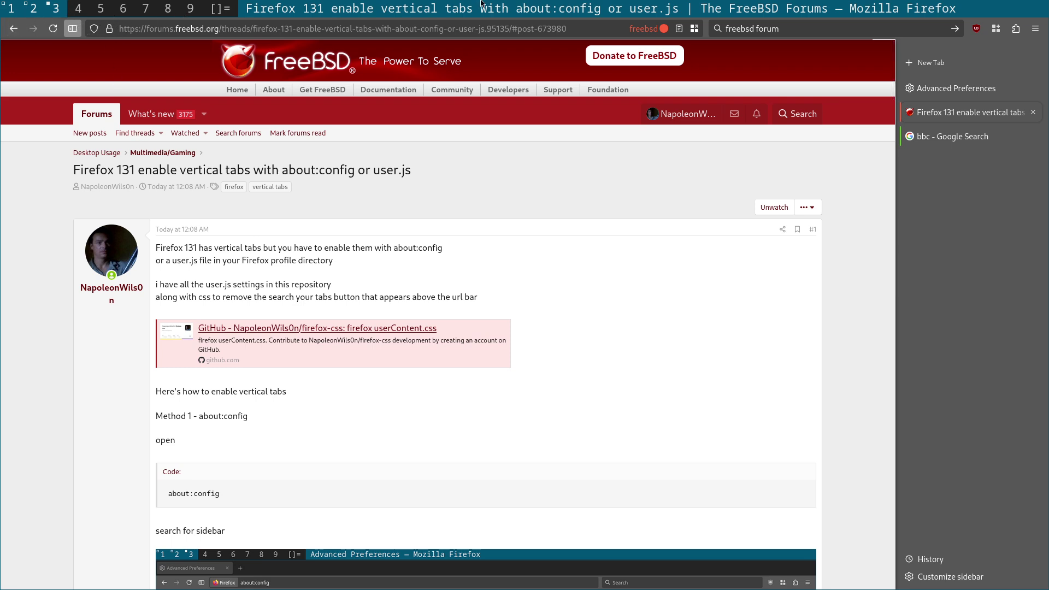
Step: Open Firefox Settings at the Firefox Labs page, then go back to the FreeBSD forum thread tab
mouse_move(448, 93)
left_click(1035, 28)
left_click(946, 333)
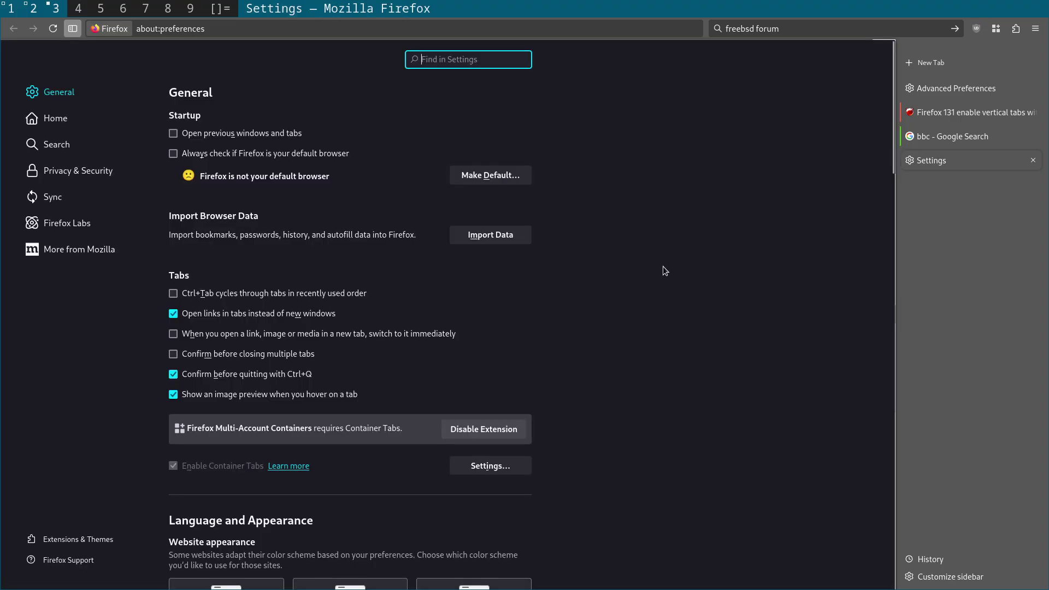
left_click(83, 222)
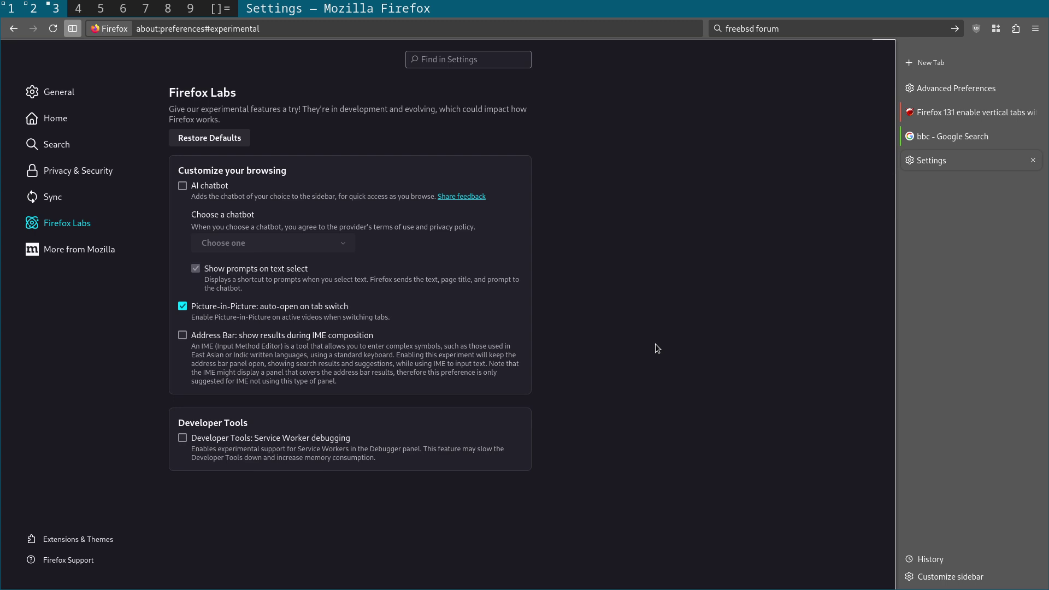
left_click(903, 111)
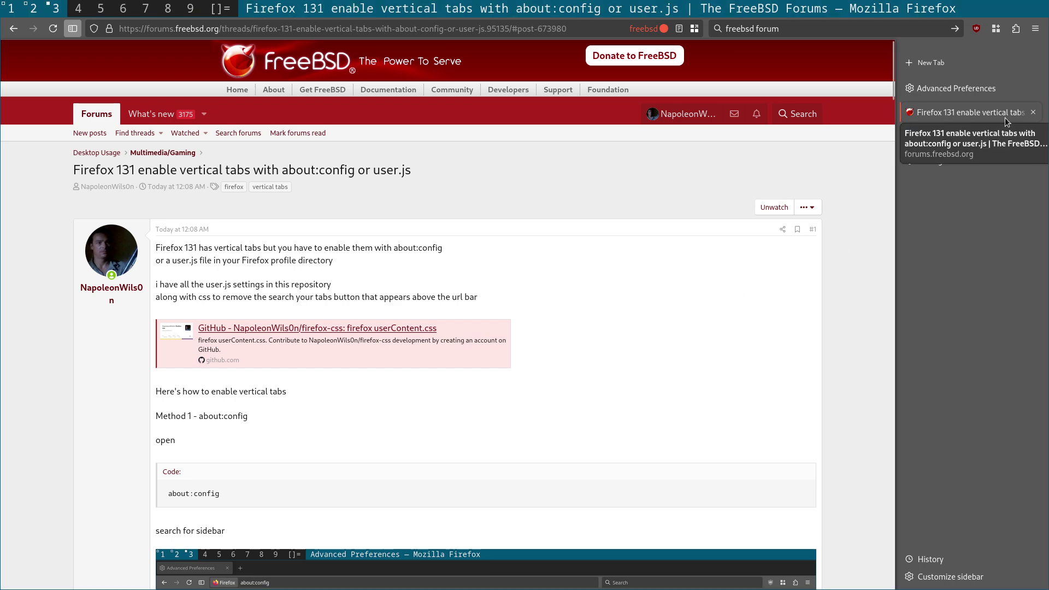
Step: Cycle between the bbc search, Advanced Preferences and forum thread tabs, ending on the thread
left_click(971, 135)
left_click(928, 115)
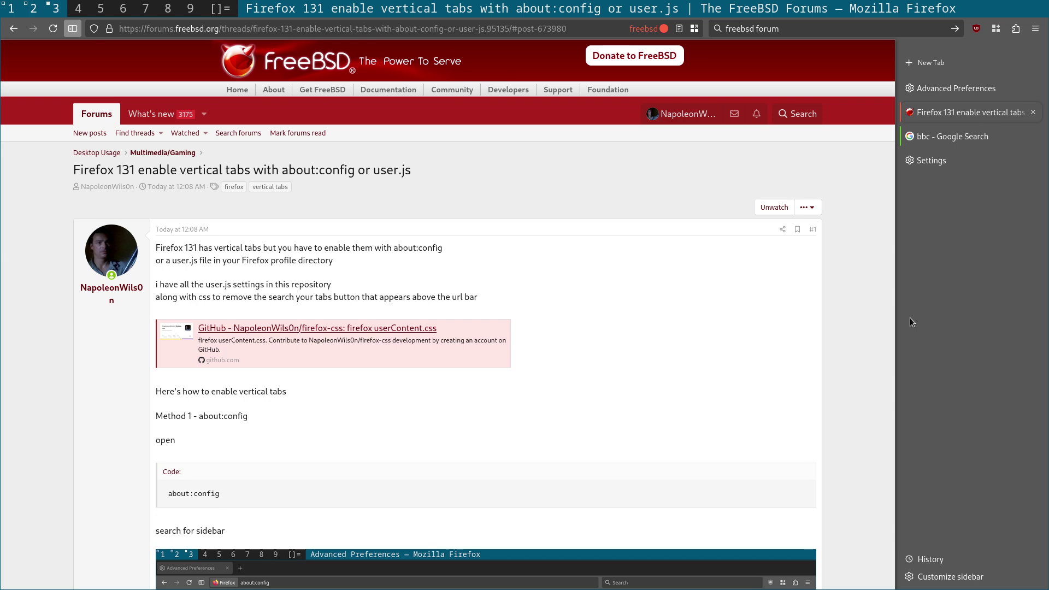
key("ctrl+Tab")
key("ctrl+Tab")
key("ctrl+Tab")
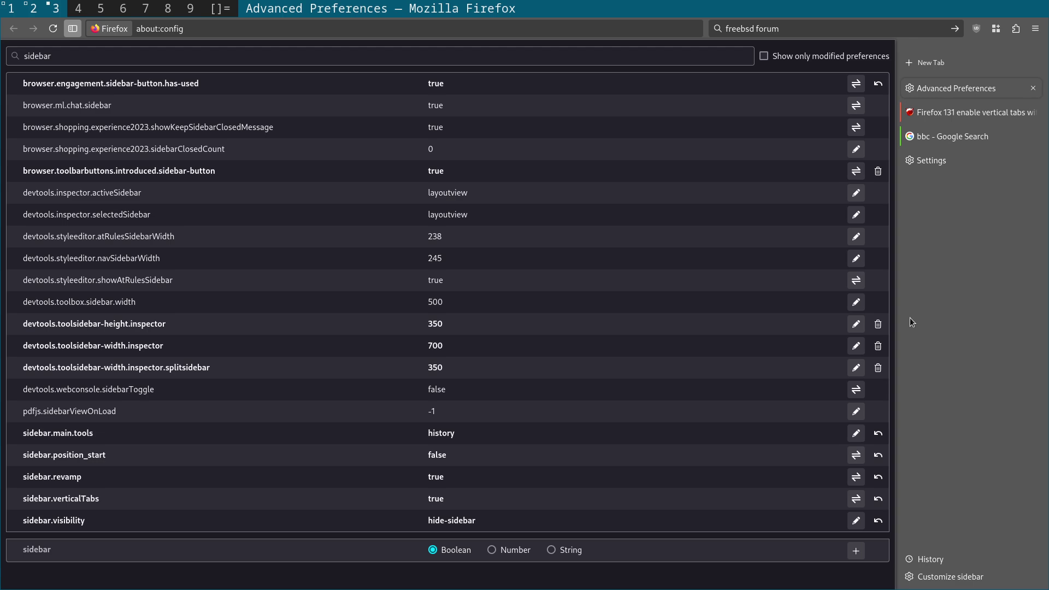
key("ctrl+Tab")
key("ctrl+Tab")
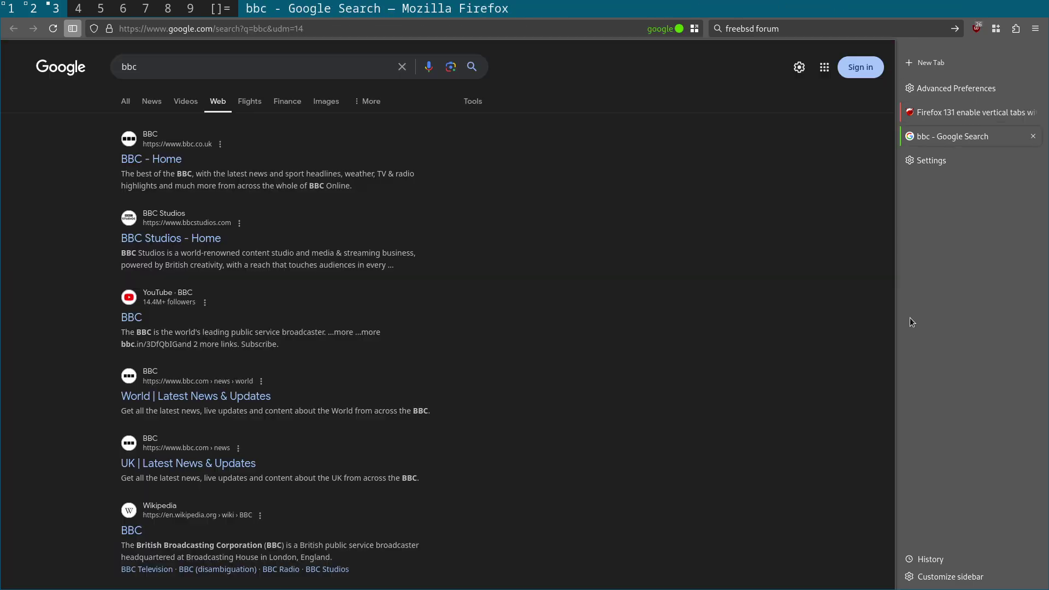
key("ctrl+shift+Tab")
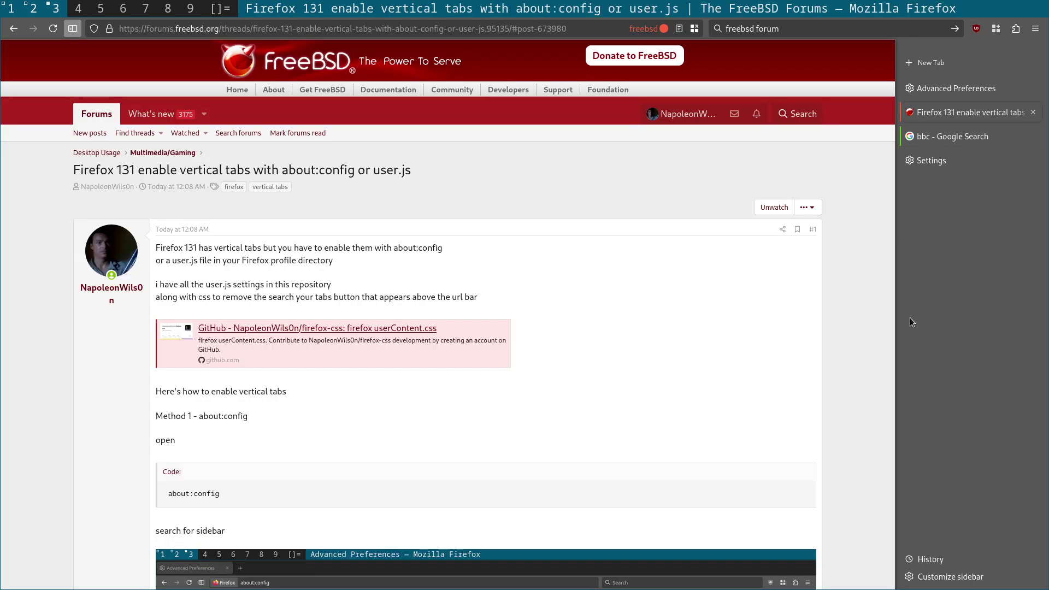
Step: Close the bbc Google Search tab and the Settings tab
key("ctrl+Tab")
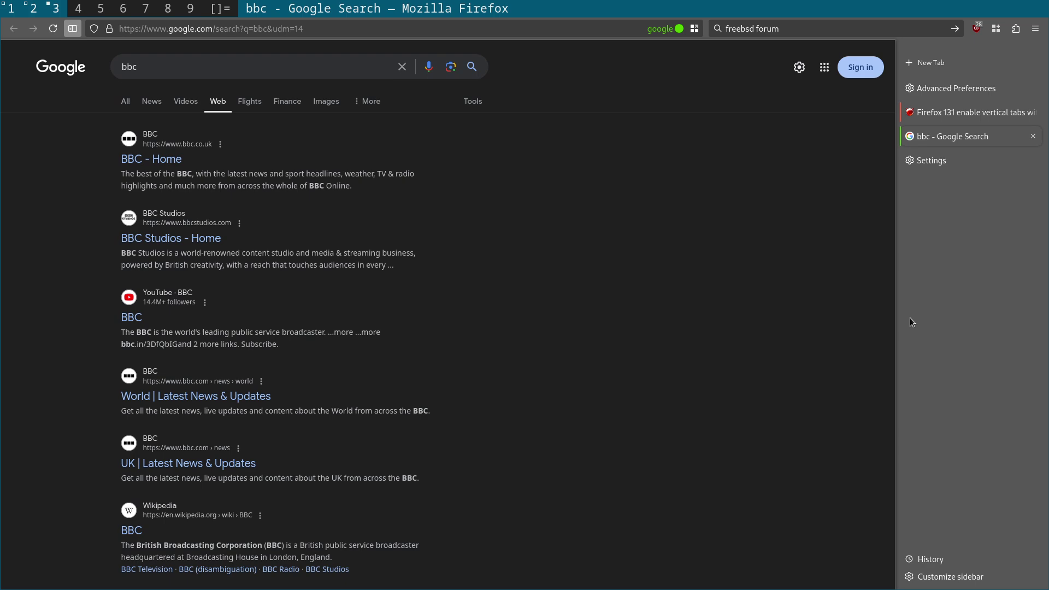
key("ctrl+w")
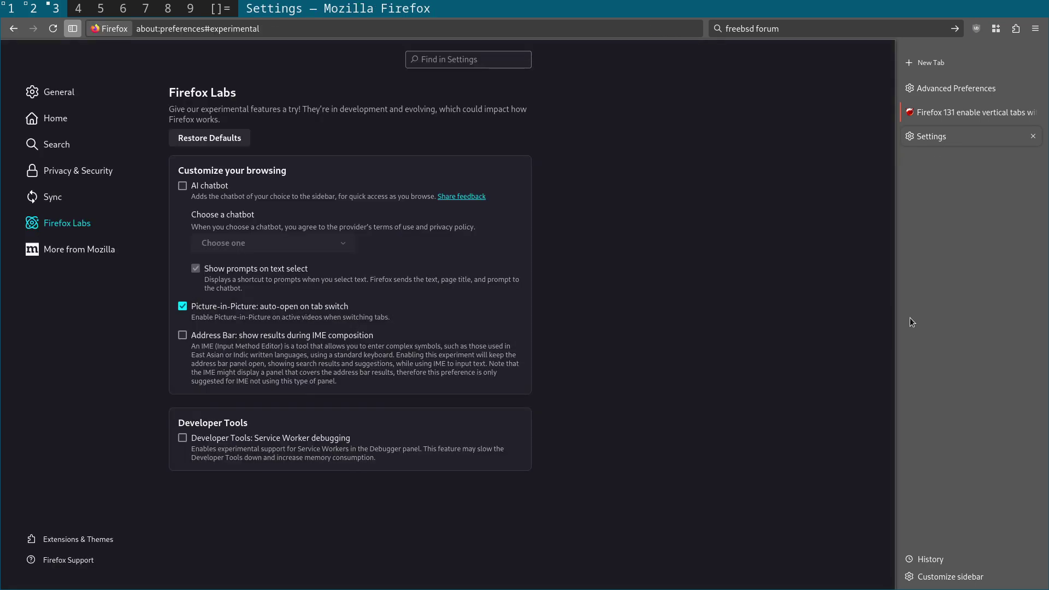
left_click(1033, 137)
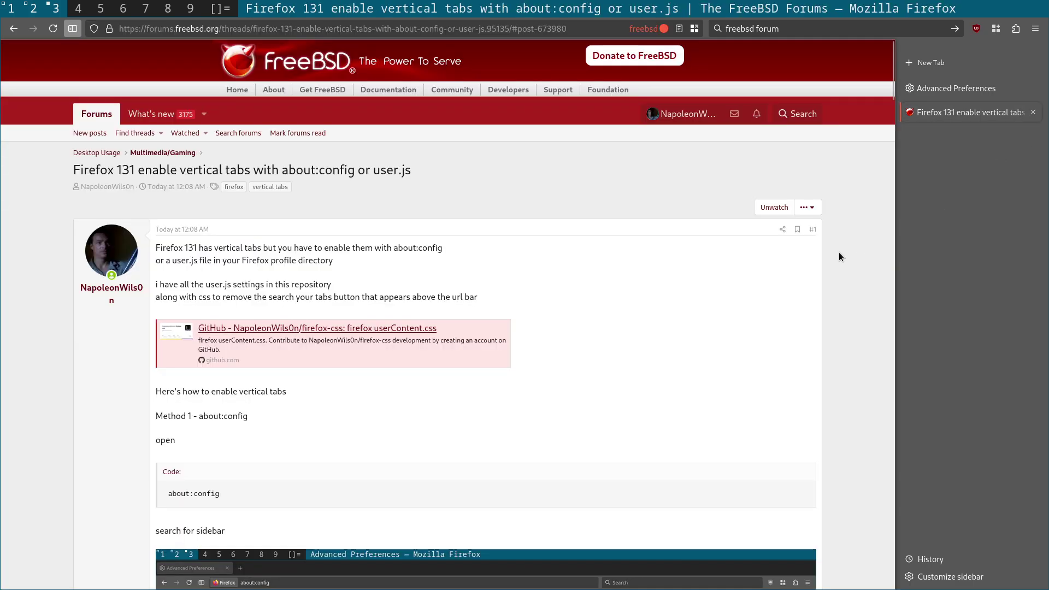